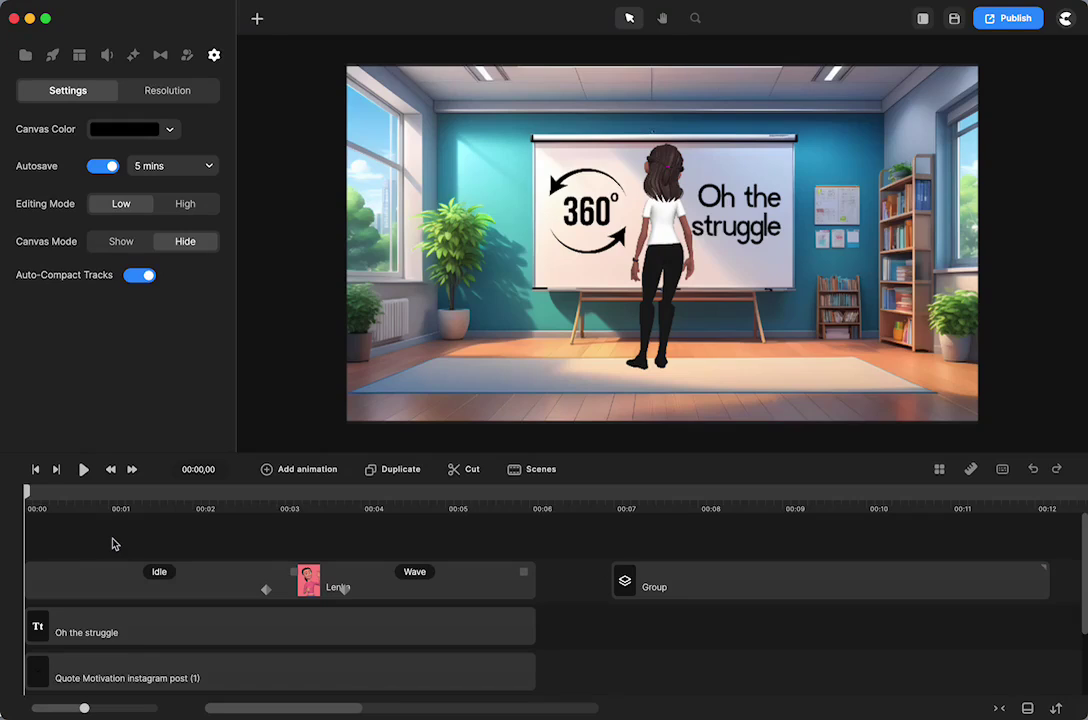
- Preview the video, then scrub back to about two seconds where Lenka still faces away
{"action": "left_click", "coordinate": [84, 471]}
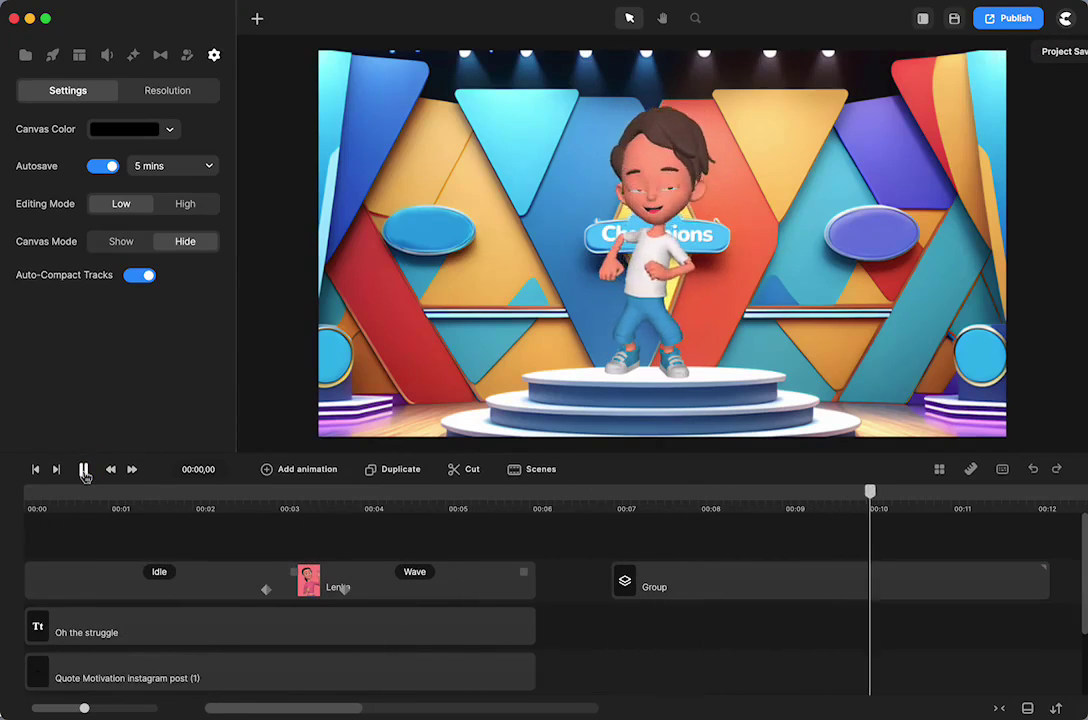
{"action": "left_click", "coordinate": [84, 470]}
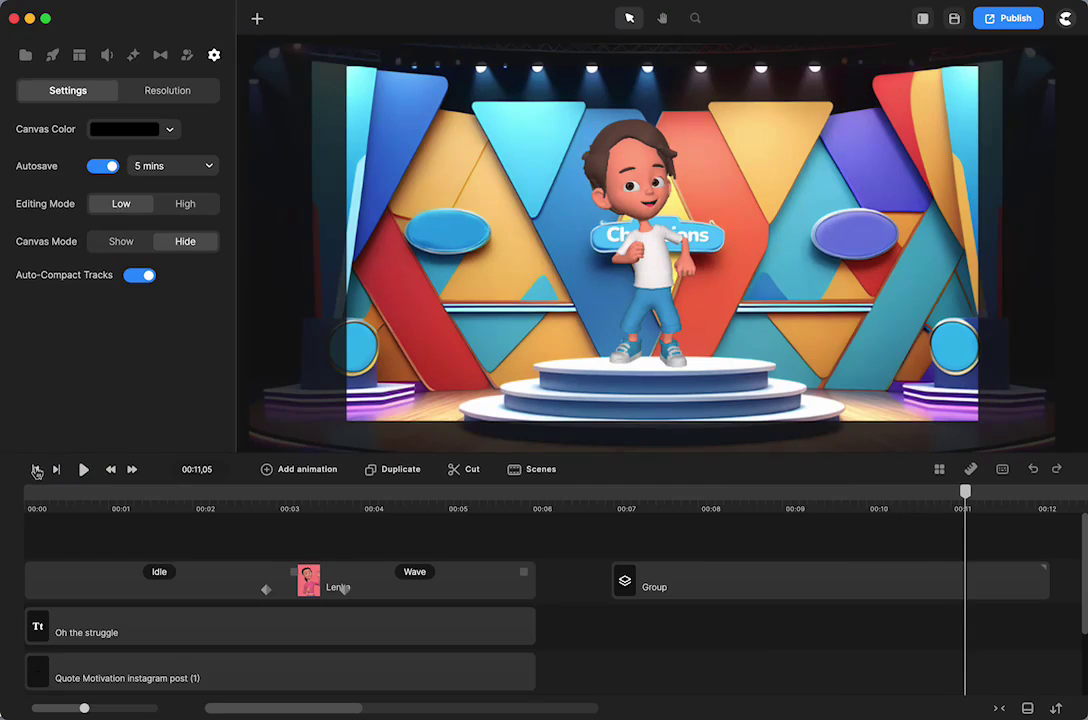
{"action": "left_click", "coordinate": [35, 469]}
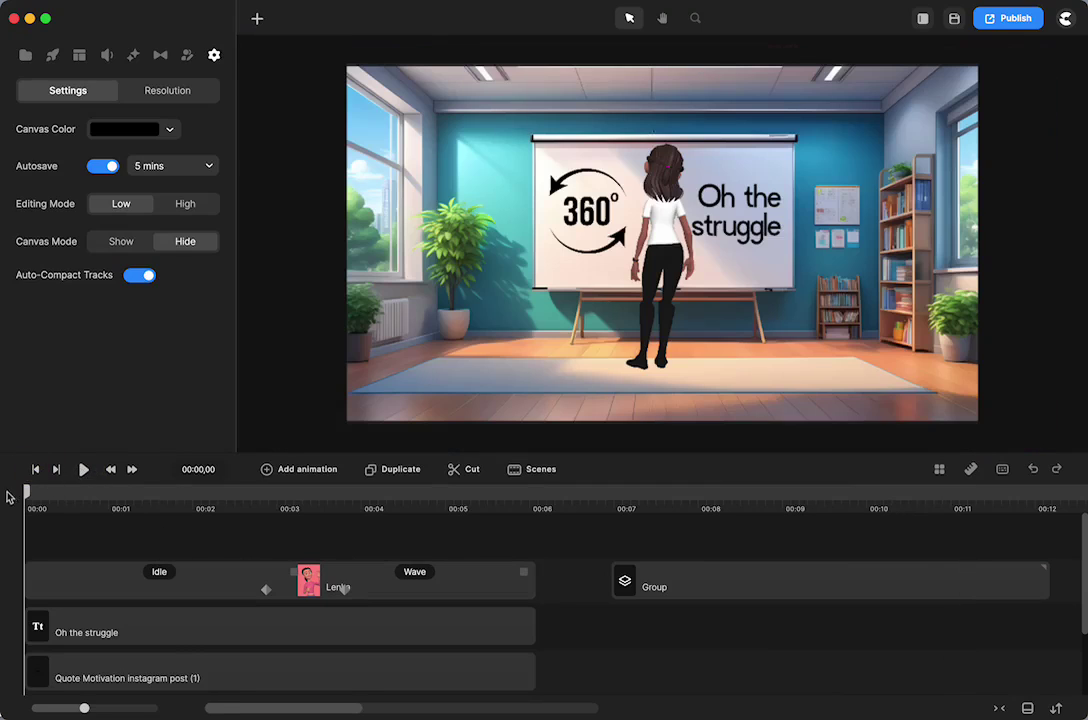
{"action": "left_click_drag", "start_coordinate": [26, 492], "coordinate": [230, 519]}
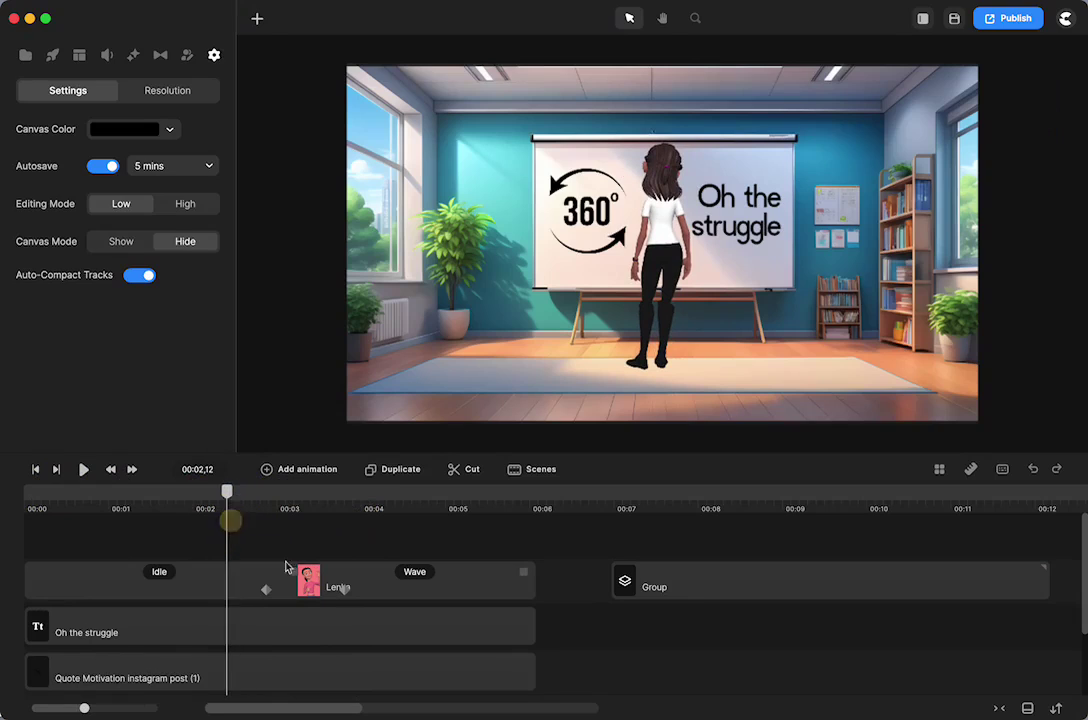
{"action": "left_click", "coordinate": [296, 596]}
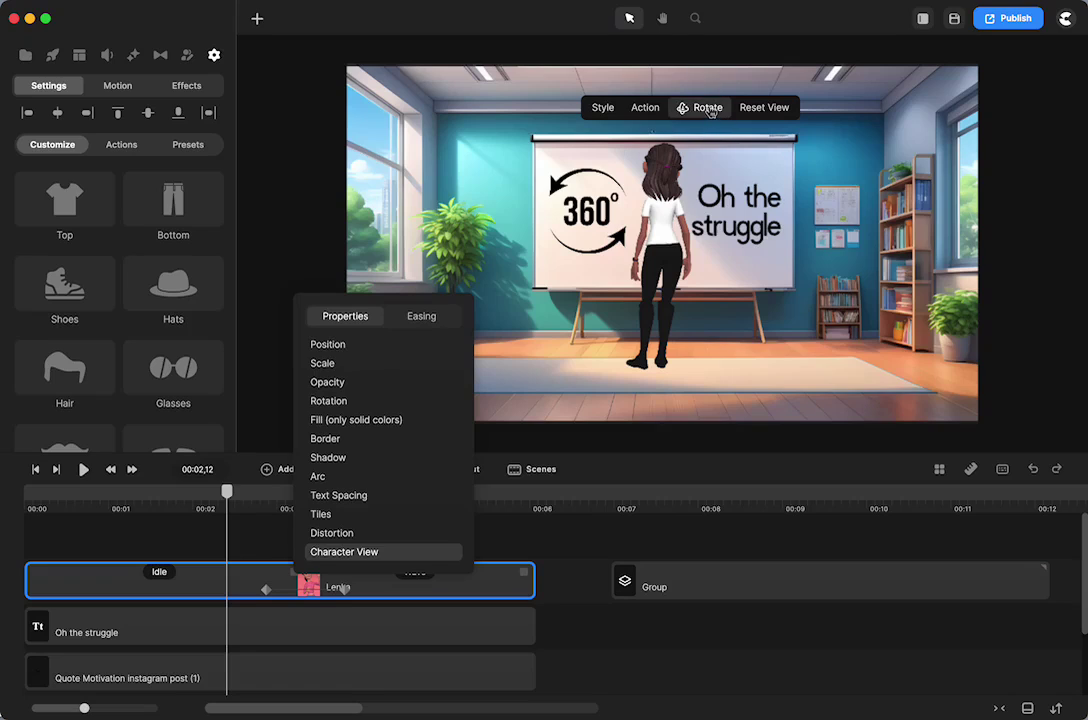
{"action": "left_click_drag", "start_coordinate": [227, 492], "coordinate": [345, 494]}
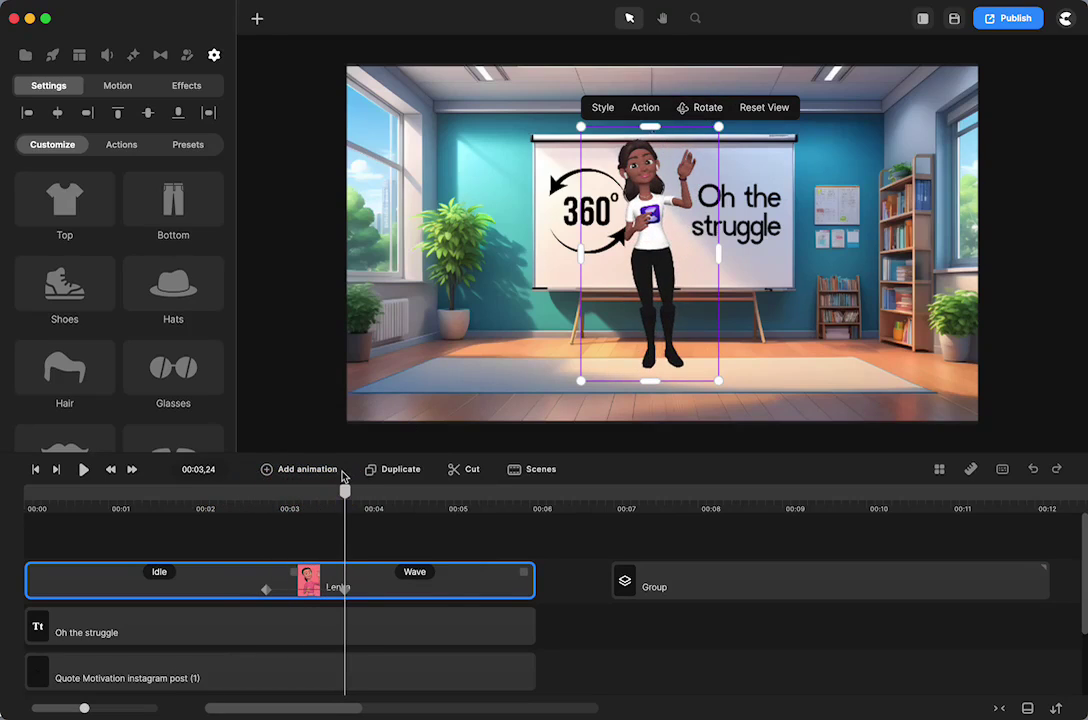
{"action": "left_click_drag", "start_coordinate": [344, 493], "coordinate": [178, 537]}
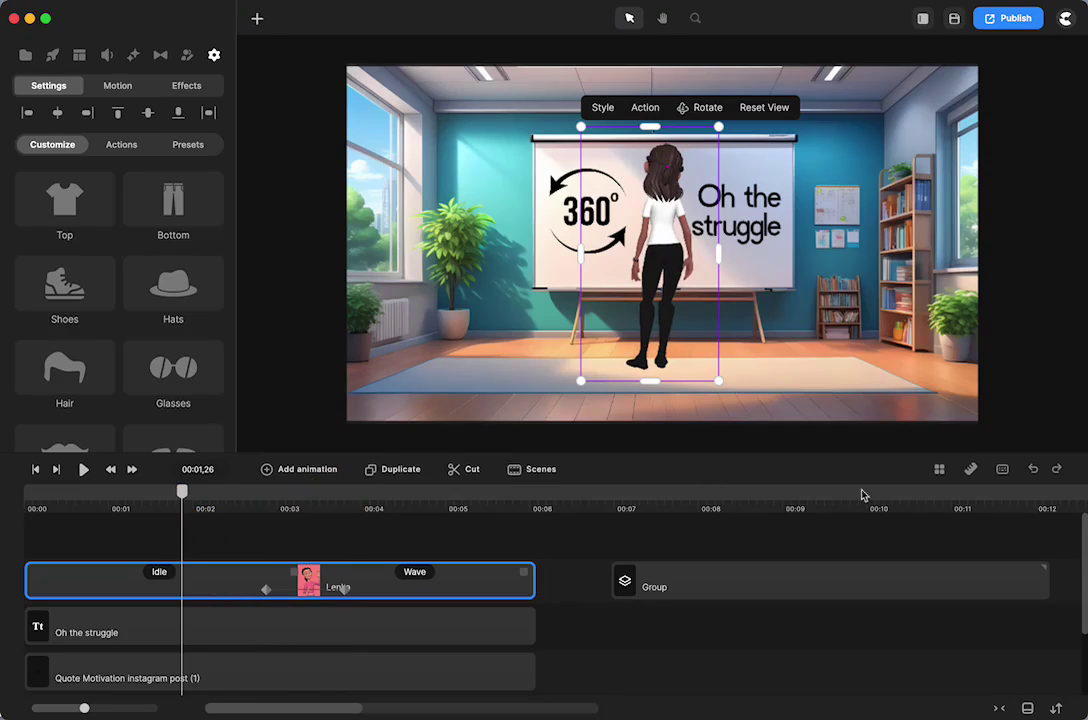
- Add a horizontal guideline across Lenka's waist and zoom into the canvas
{"action": "left_click", "coordinate": [970, 472]}
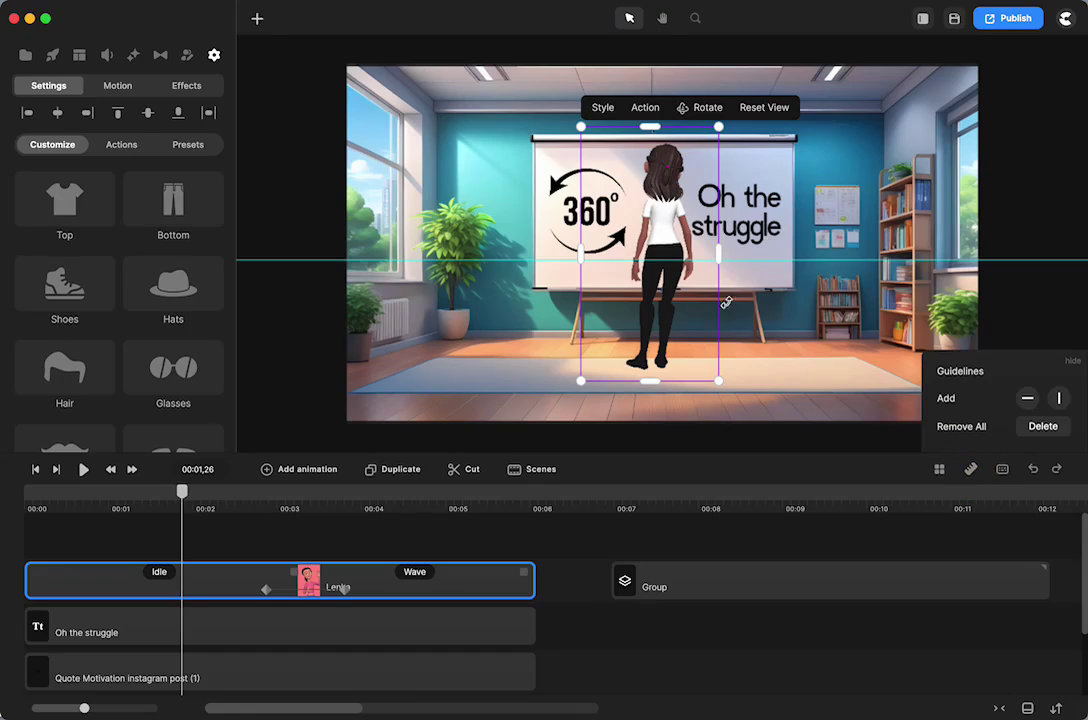
{"action": "scroll", "coordinate": [724, 298], "scroll_direction": "up", "scroll_amount": 5}
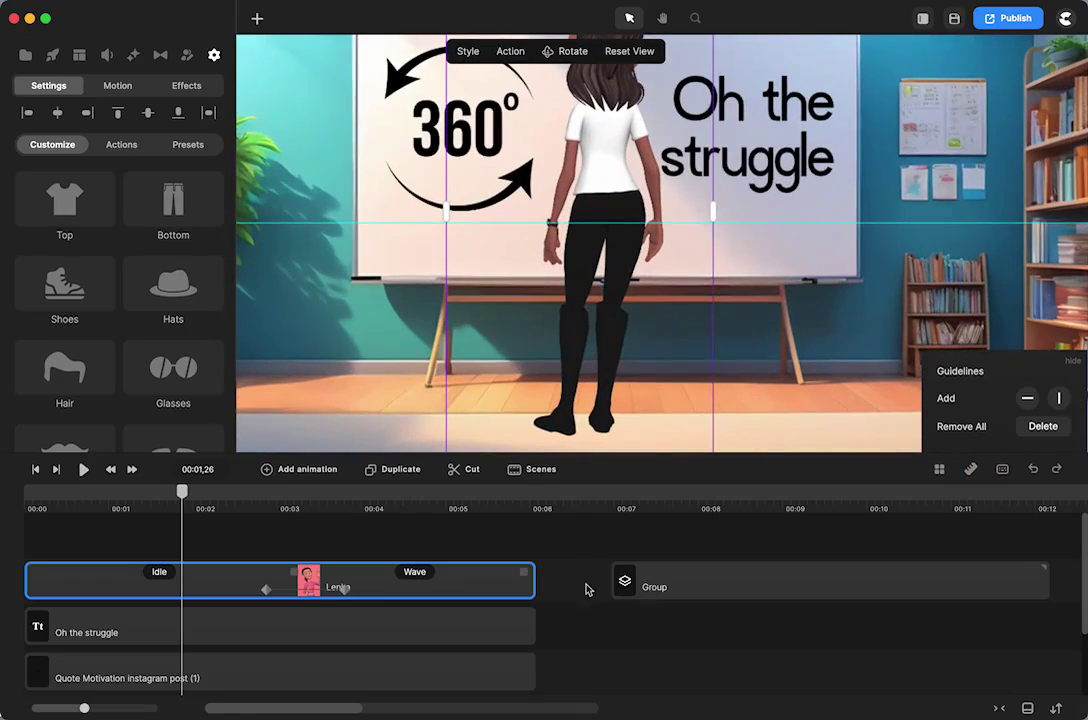
{"action": "left_click", "coordinate": [586, 658]}
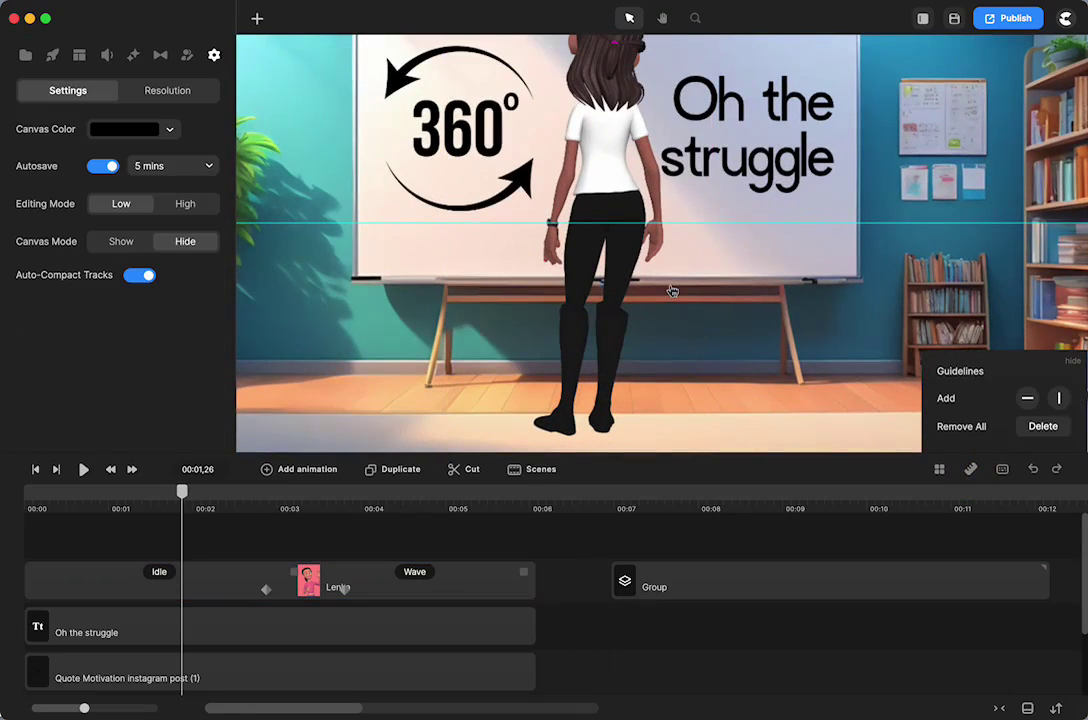
{"action": "scroll", "coordinate": [673, 290], "scroll_direction": "up", "scroll_amount": 3}
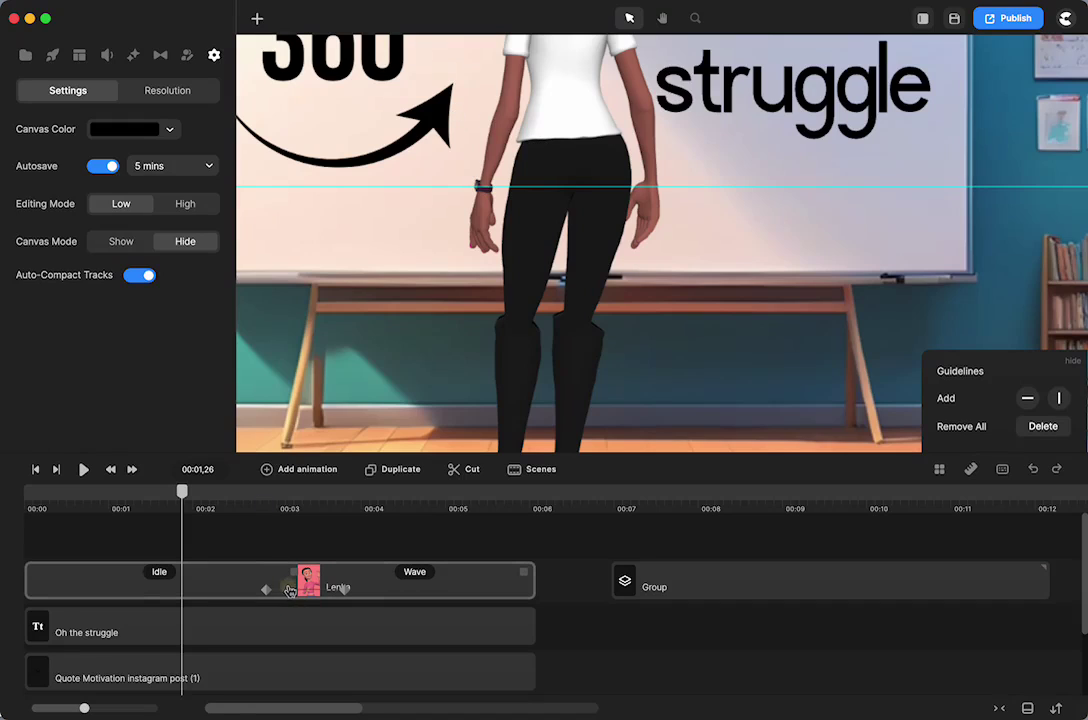
- Drag both of Lenka's turn keyframes left to about the 00:01 mark
{"action": "left_click_drag", "start_coordinate": [288, 590], "coordinate": [148, 598]}
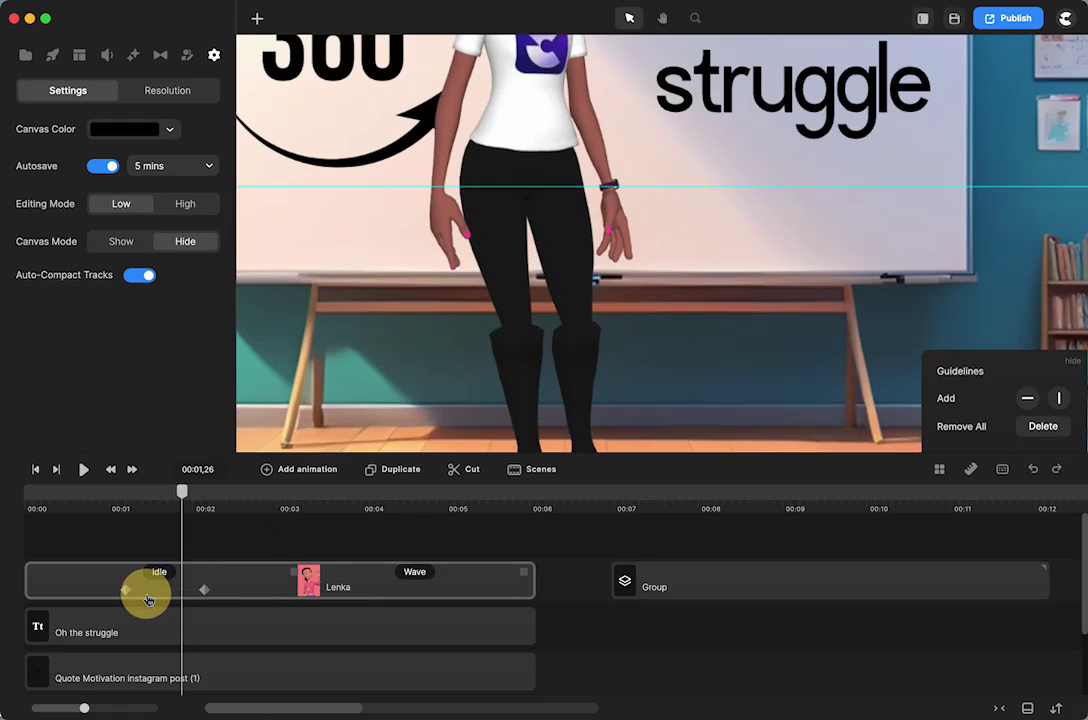
{"action": "left_click", "coordinate": [148, 598]}
{"action": "left_click_drag", "start_coordinate": [204, 590], "coordinate": [148, 590]}
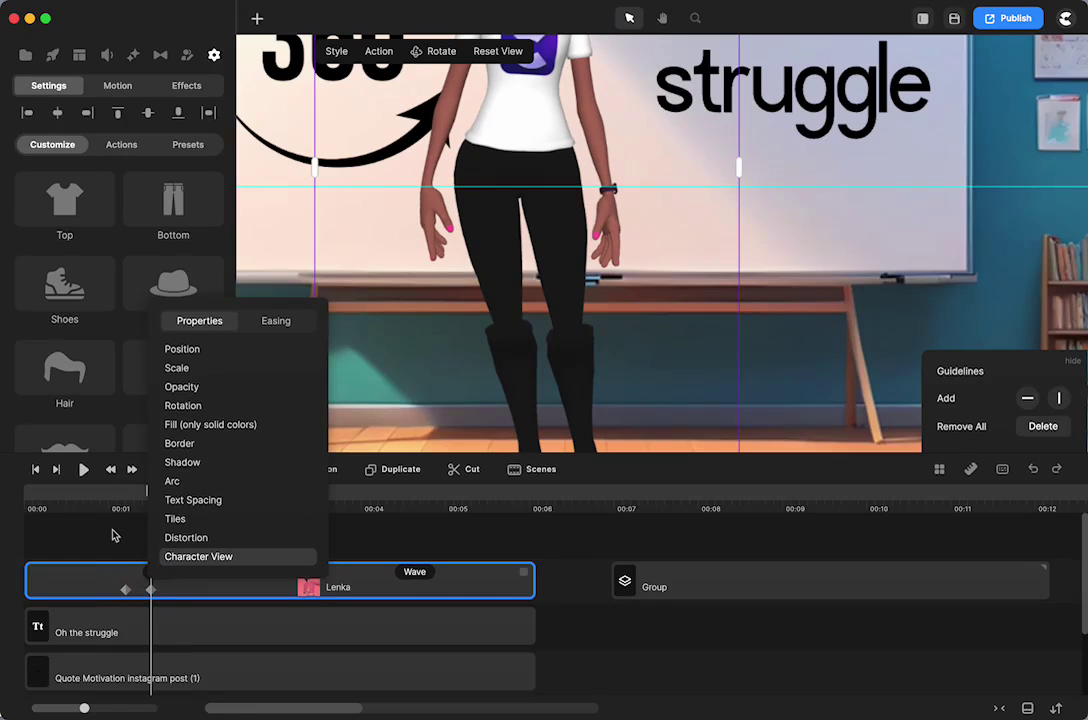
{"action": "left_click", "coordinate": [387, 553]}
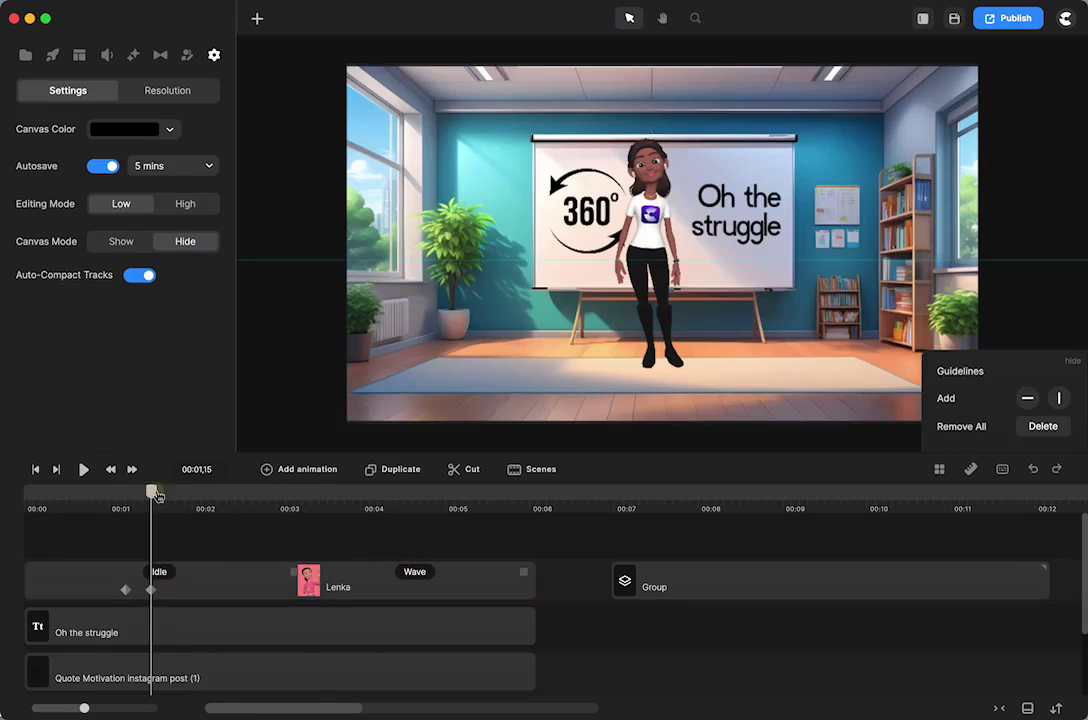
- Scrub through Lenka's turn to check her pose, ending at 00:01,04
{"action": "left_click", "coordinate": [66, 512]}
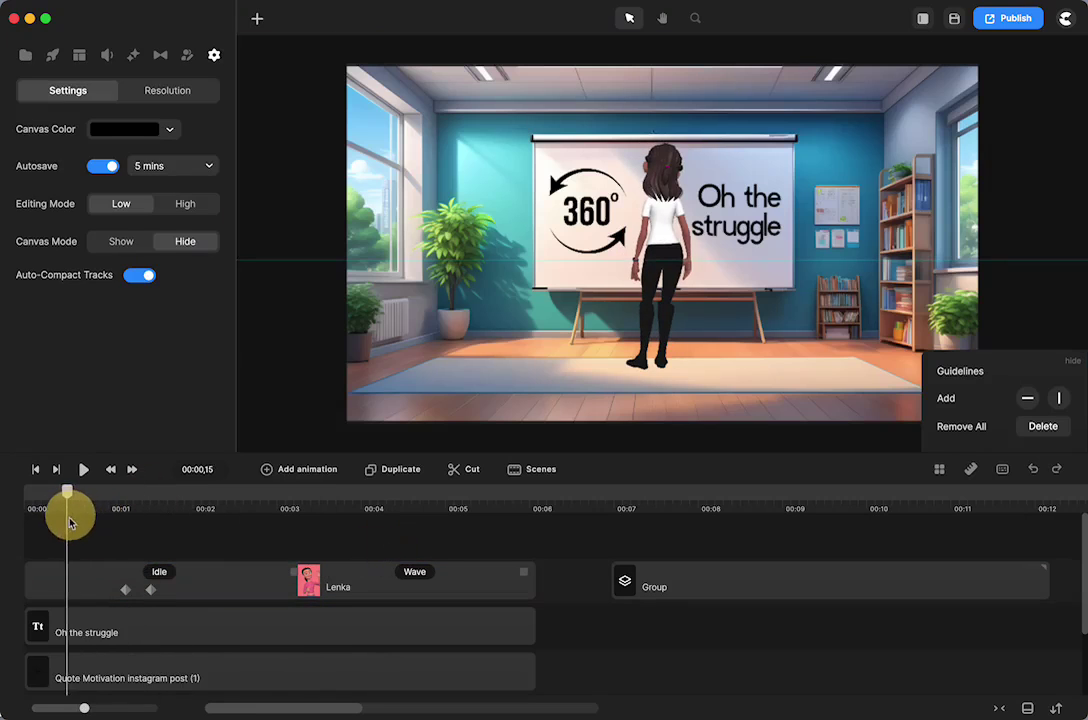
{"action": "mouse_move", "coordinate": [72, 522]}
{"action": "left_mouse_down"}
{"action": "mouse_move", "coordinate": [92, 517]}
{"action": "mouse_move", "coordinate": [68, 527]}
{"action": "left_mouse_up"}
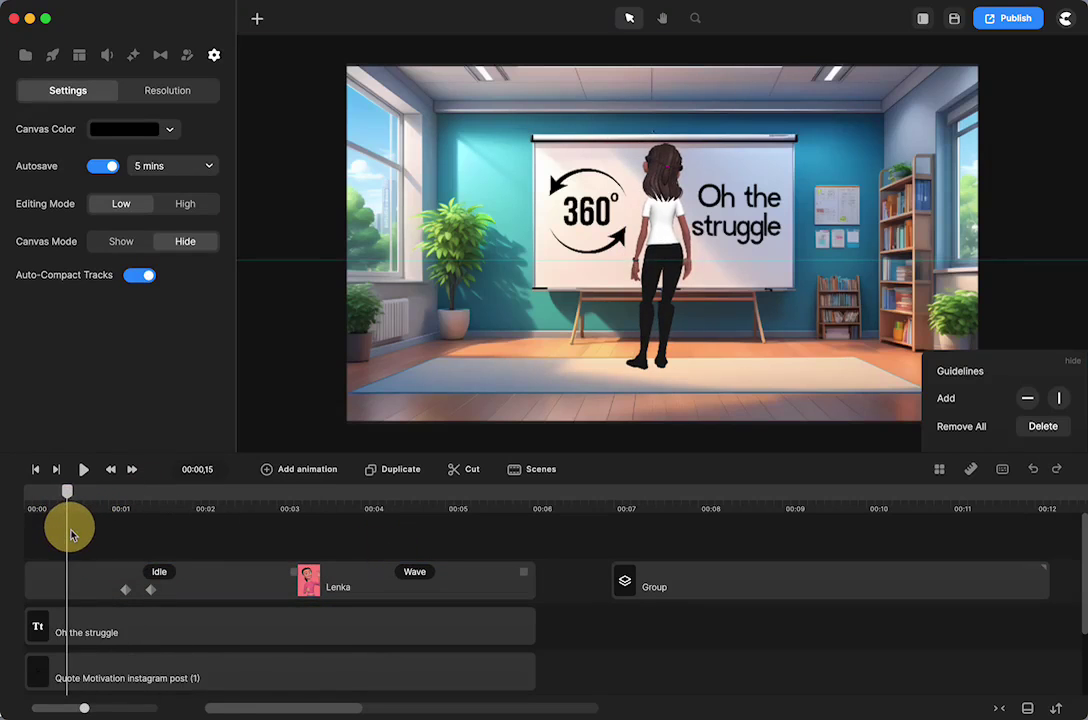
{"action": "scroll", "coordinate": [533, 314], "scroll_direction": "up", "scroll_amount": 5}
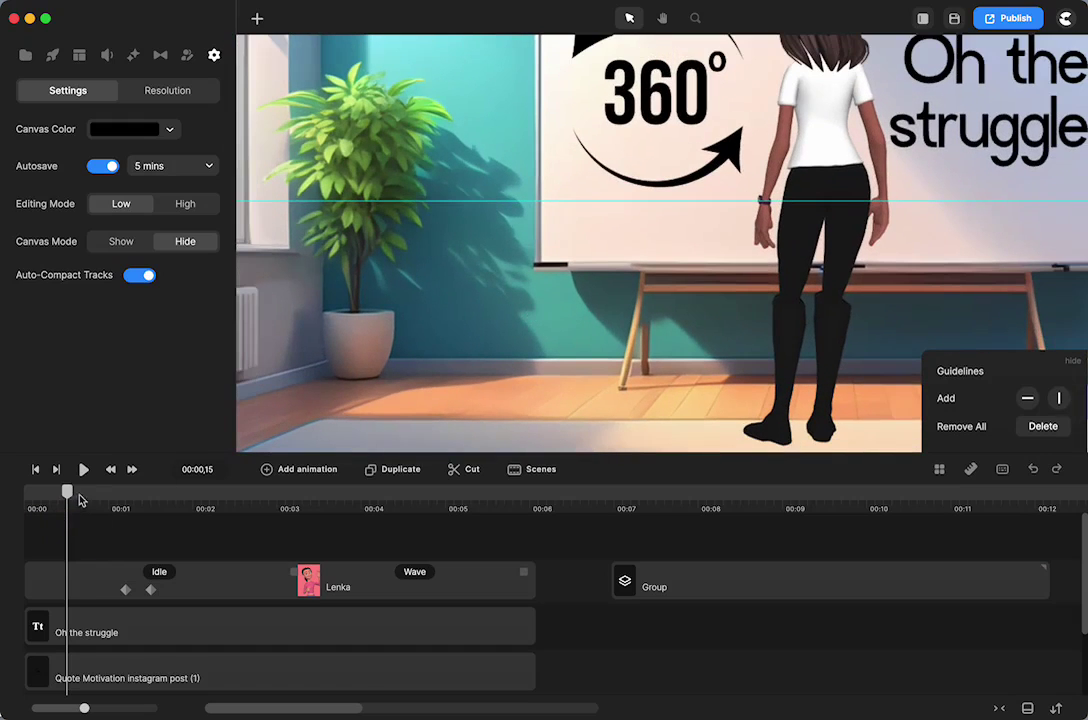
{"action": "left_click", "coordinate": [67, 491]}
{"action": "mouse_move", "coordinate": [67, 491]}
{"action": "left_mouse_down"}
{"action": "mouse_move", "coordinate": [46, 489]}
{"action": "mouse_move", "coordinate": [100, 497]}
{"action": "mouse_move", "coordinate": [67, 498]}
{"action": "mouse_move", "coordinate": [87, 496]}
{"action": "left_mouse_up"}
{"action": "left_click", "coordinate": [305, 582]}
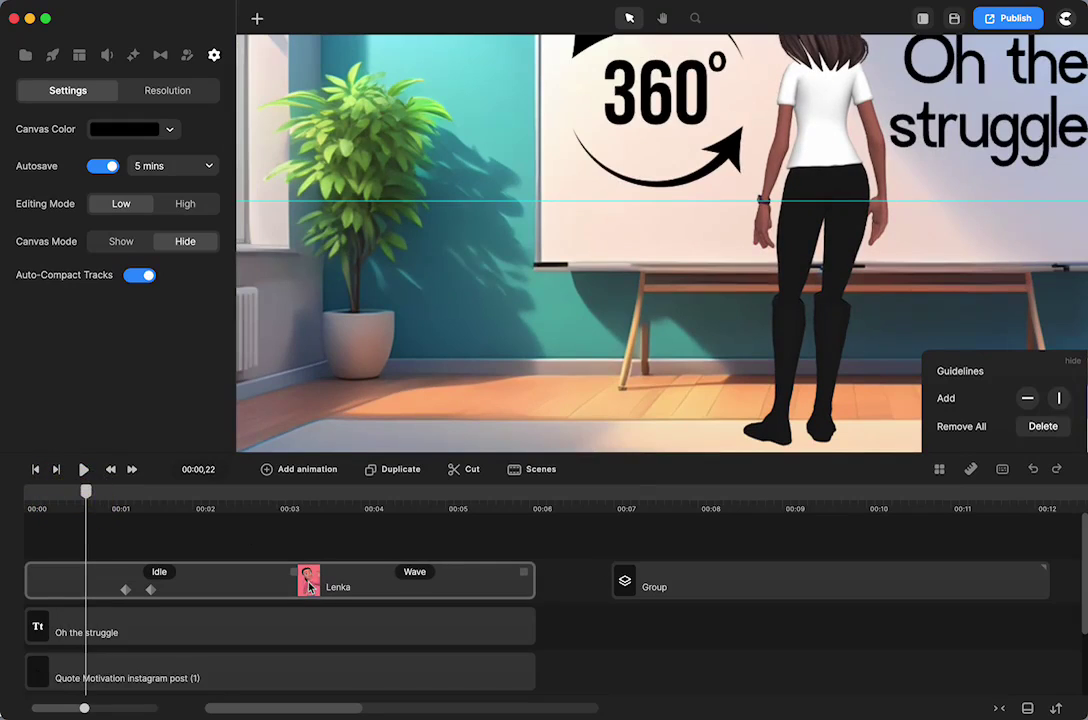
{"action": "left_click", "coordinate": [86, 491]}
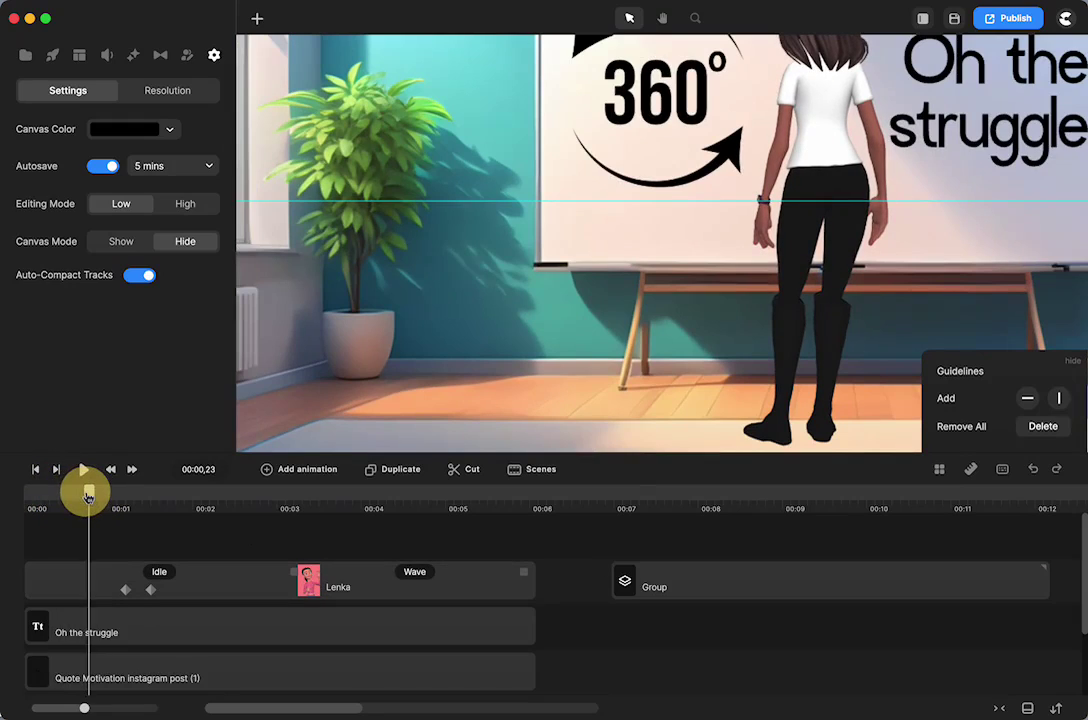
{"action": "left_click_drag", "start_coordinate": [86, 494], "coordinate": [112, 497]}
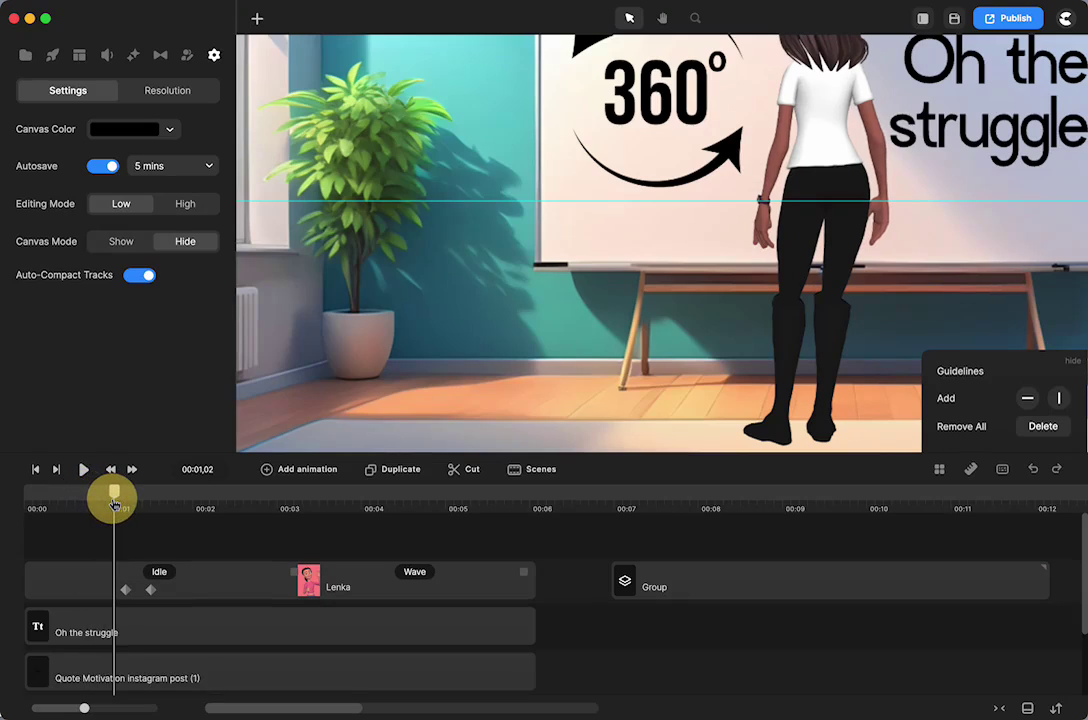
{"action": "left_click", "coordinate": [148, 591]}
{"action": "left_click", "coordinate": [119, 491]}
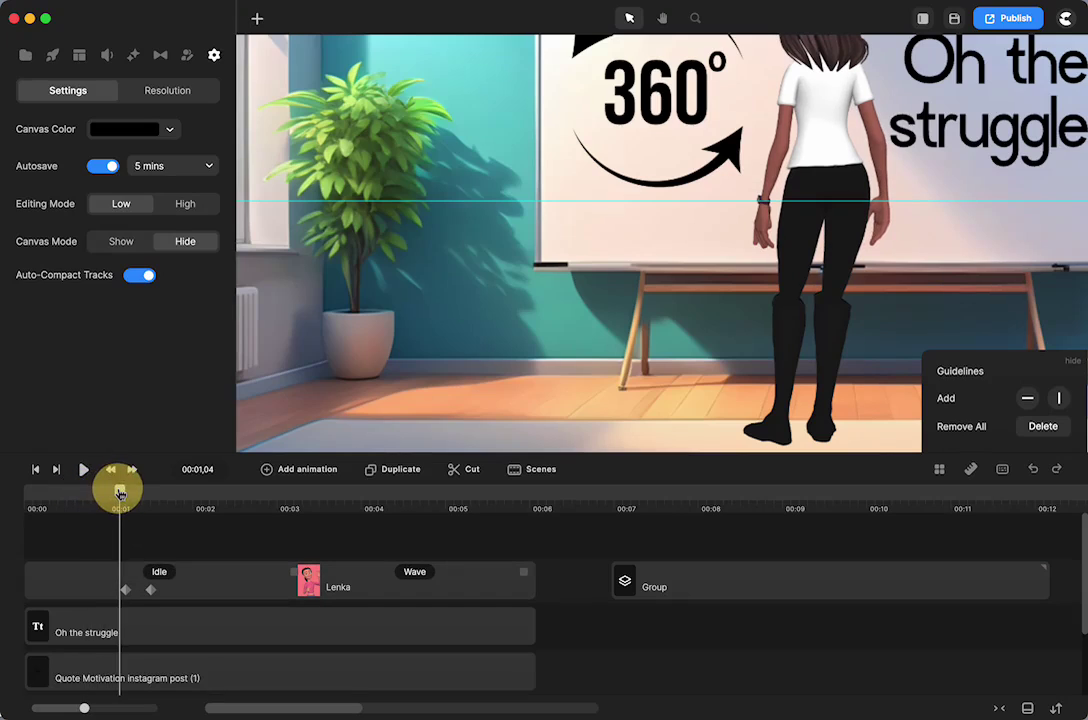
- Apply In & Out Smooth easing to Lenka's turn and drag the second keyframe next to the first
{"action": "left_click", "coordinate": [123, 590]}
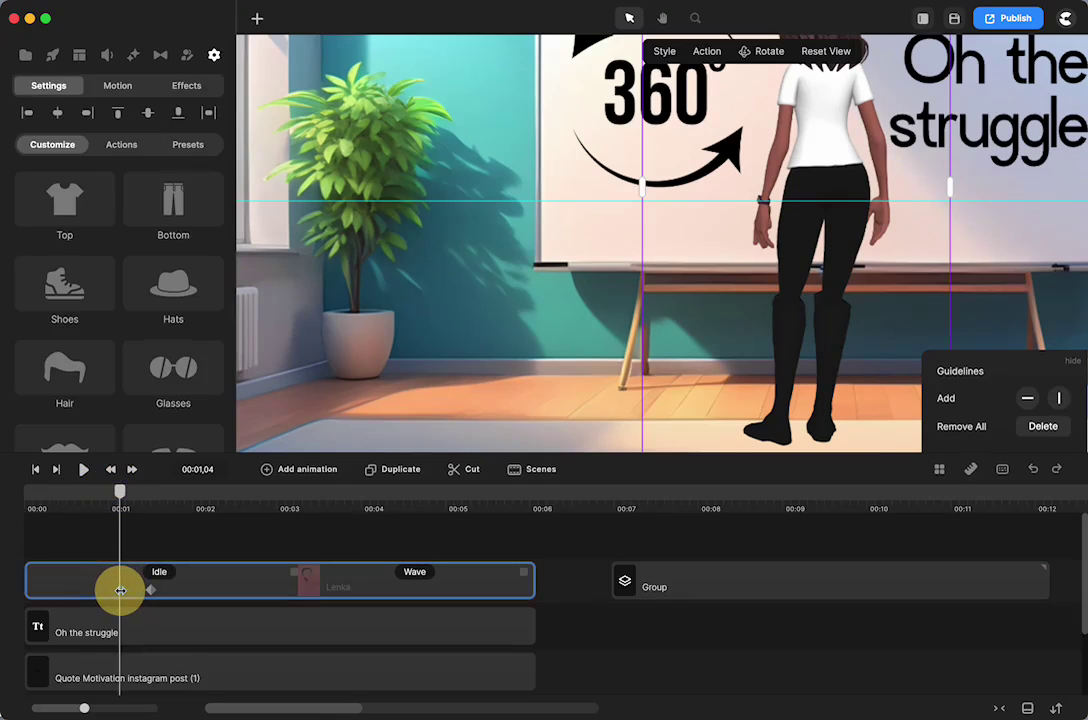
{"action": "left_click", "coordinate": [297, 469]}
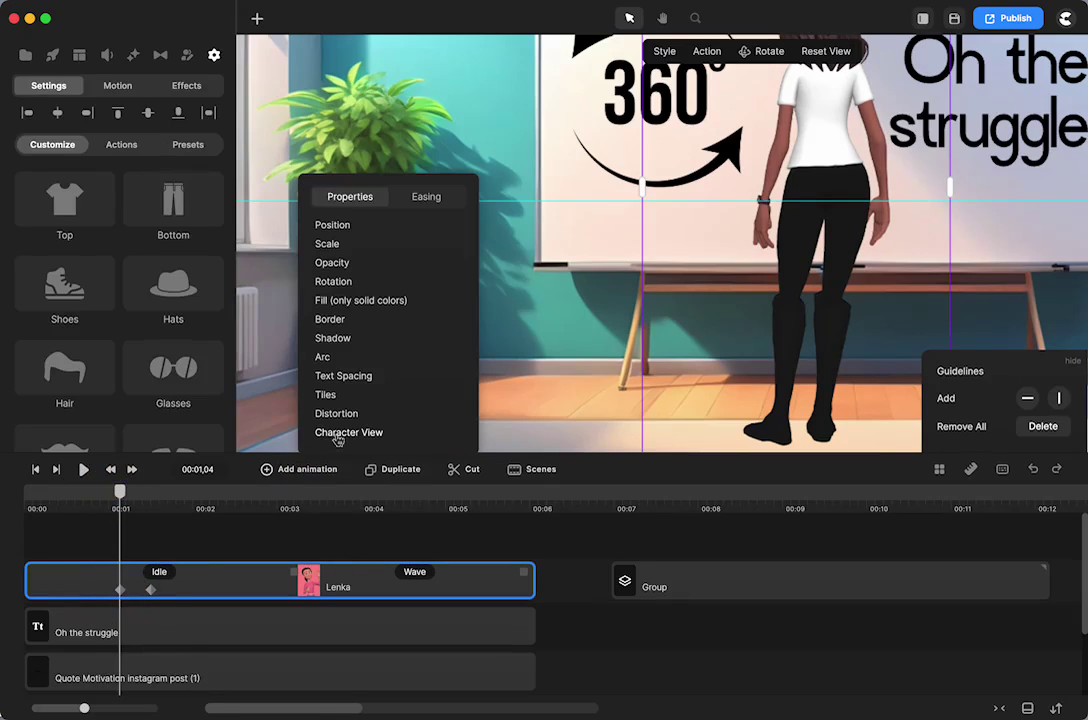
{"action": "left_click", "coordinate": [158, 573]}
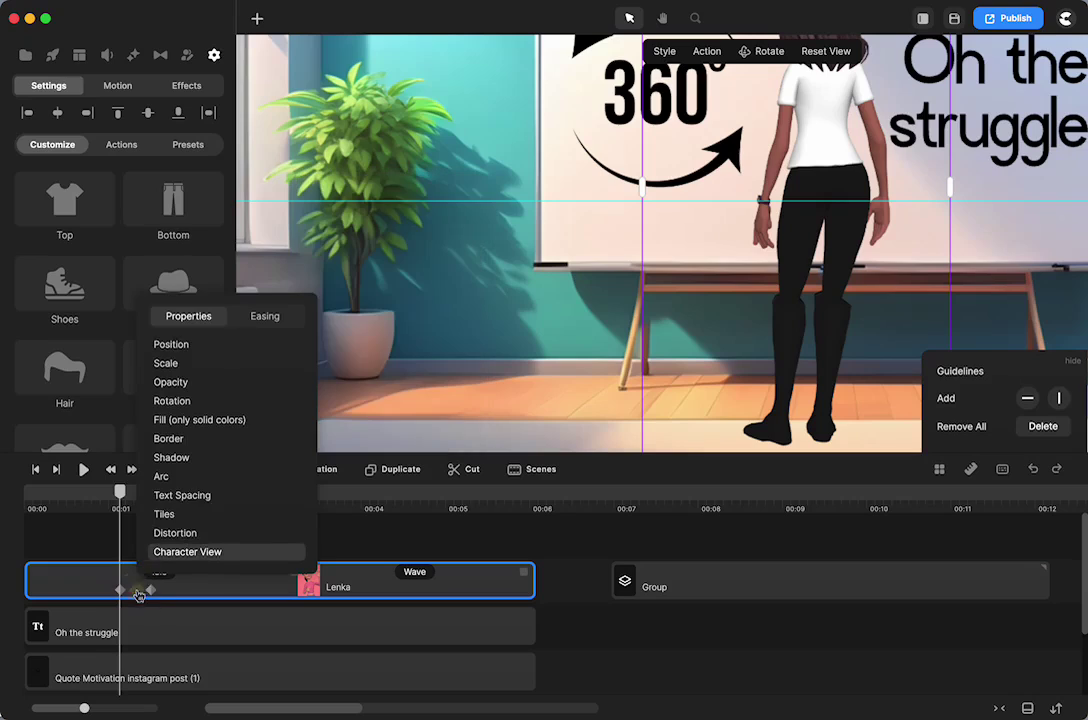
{"action": "left_click", "coordinate": [263, 315]}
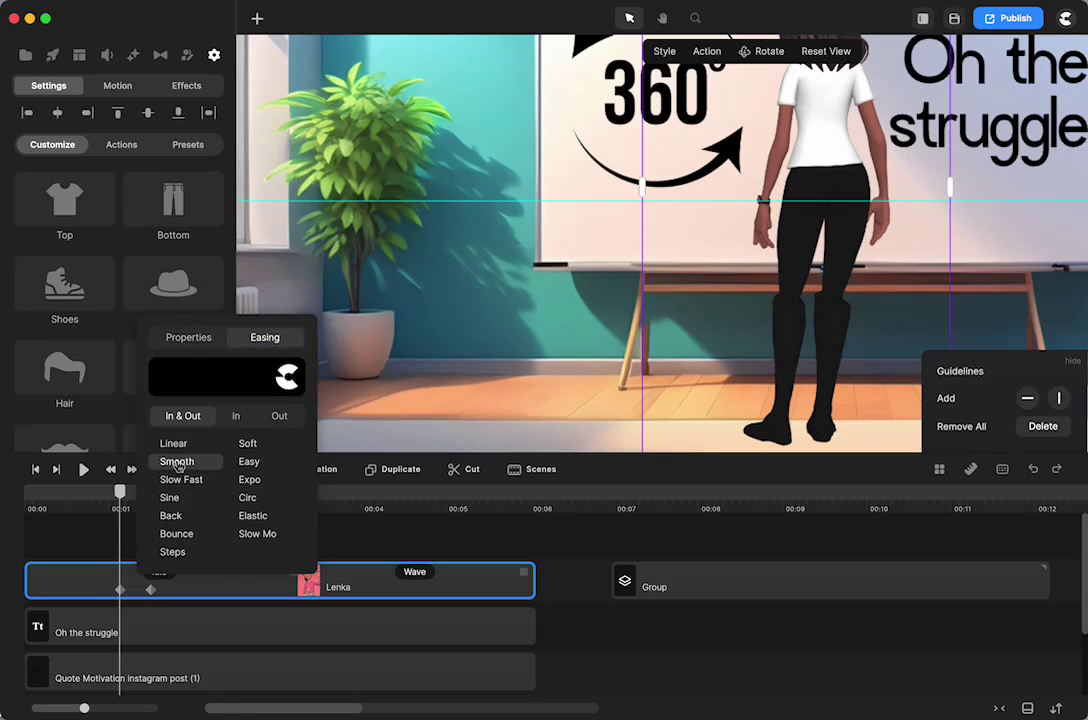
{"action": "left_click", "coordinate": [148, 591]}
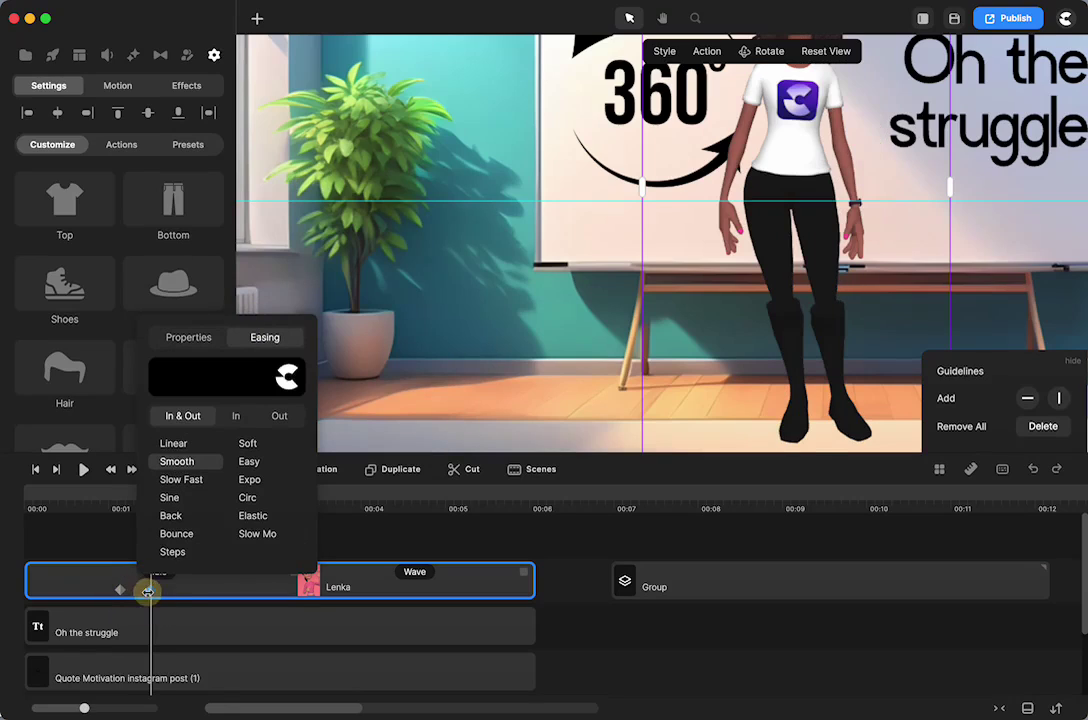
{"action": "left_click_drag", "start_coordinate": [148, 591], "coordinate": [123, 590]}
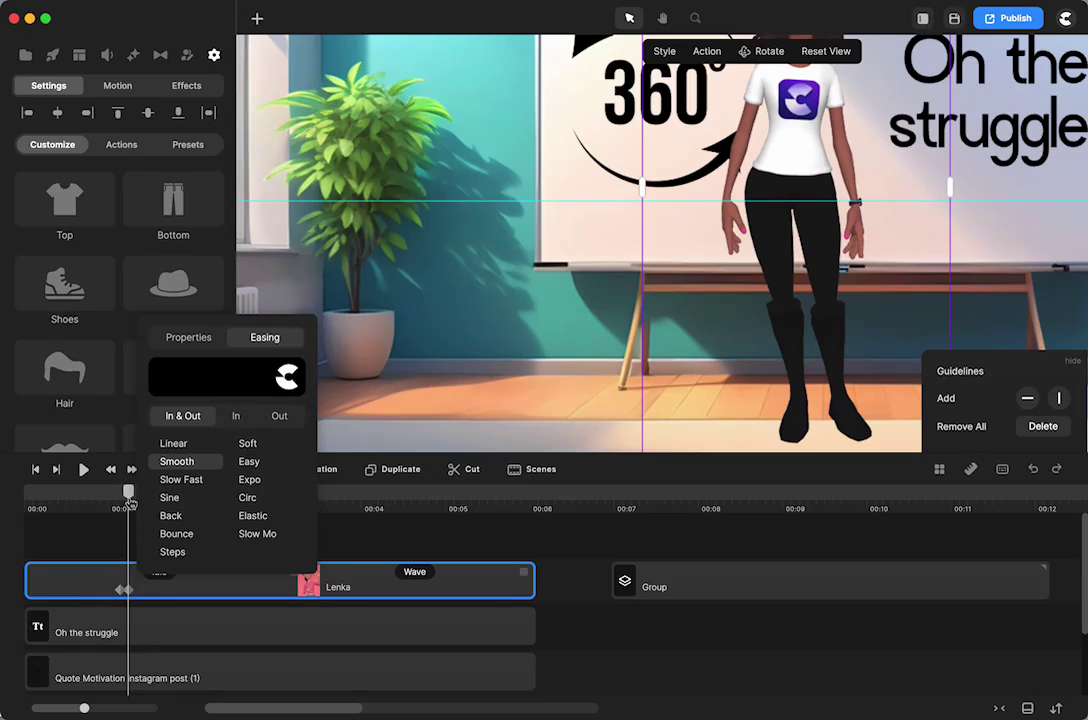
- Zoom and pan to Lenka's waist, then scrub back to 00:01,05 to check her pose
{"action": "scroll", "coordinate": [720, 199], "scroll_direction": "up", "scroll_amount": 5}
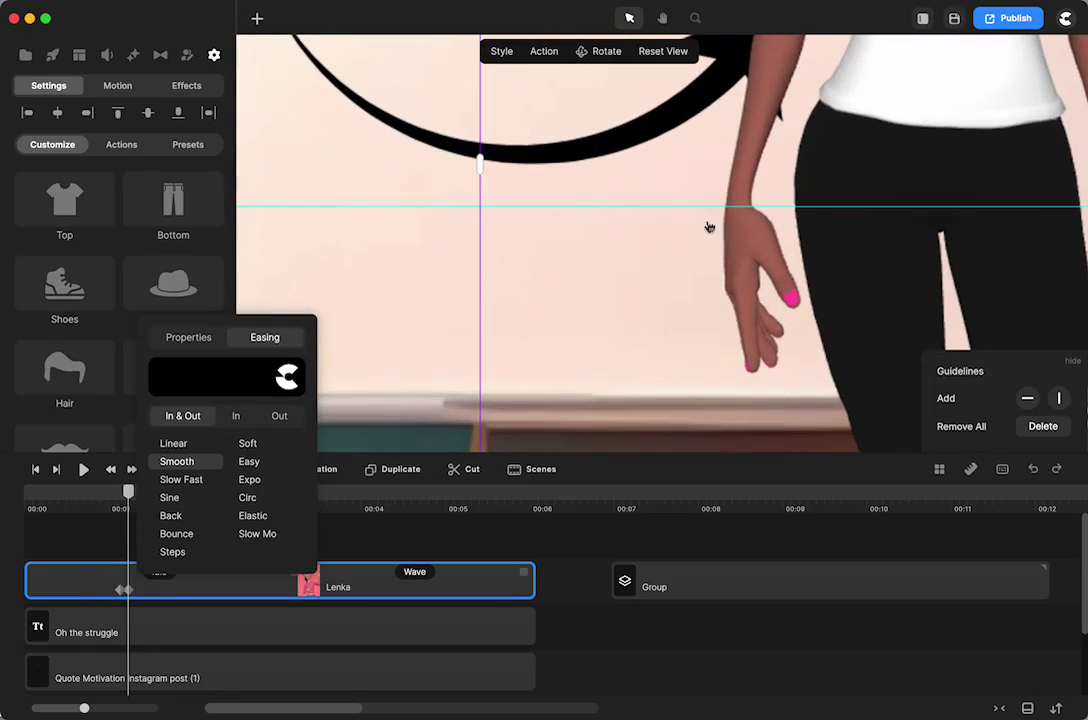
{"action": "left_click_drag", "start_coordinate": [669, 369], "coordinate": [449, 369]}
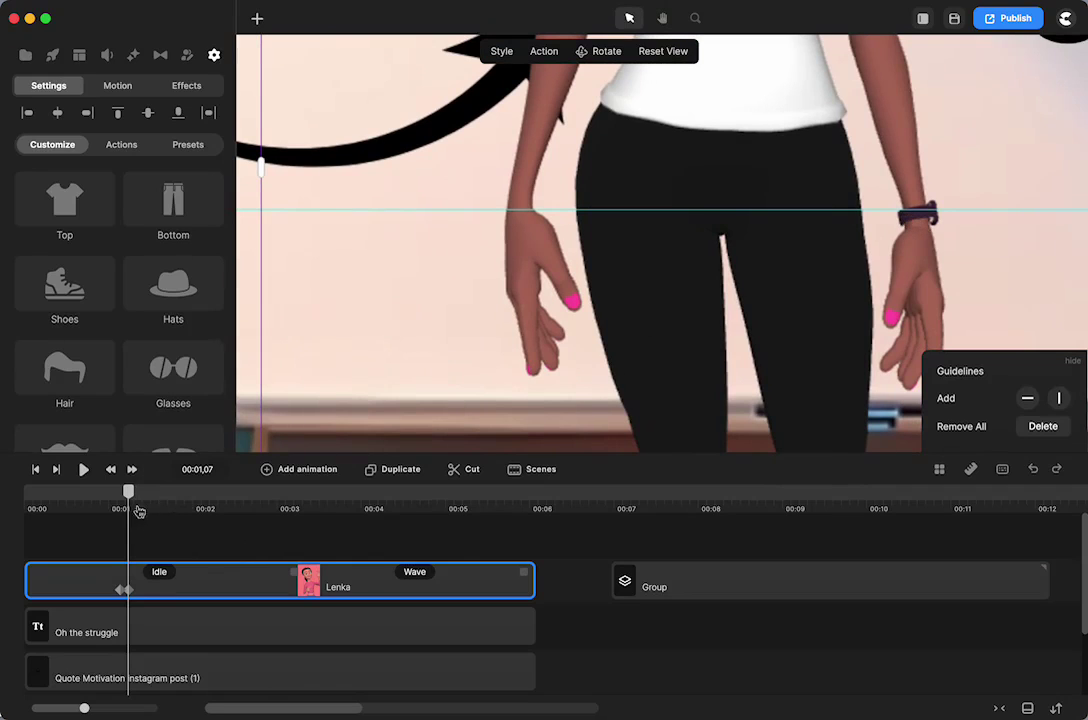
{"action": "left_click_drag", "start_coordinate": [128, 490], "coordinate": [123, 500]}
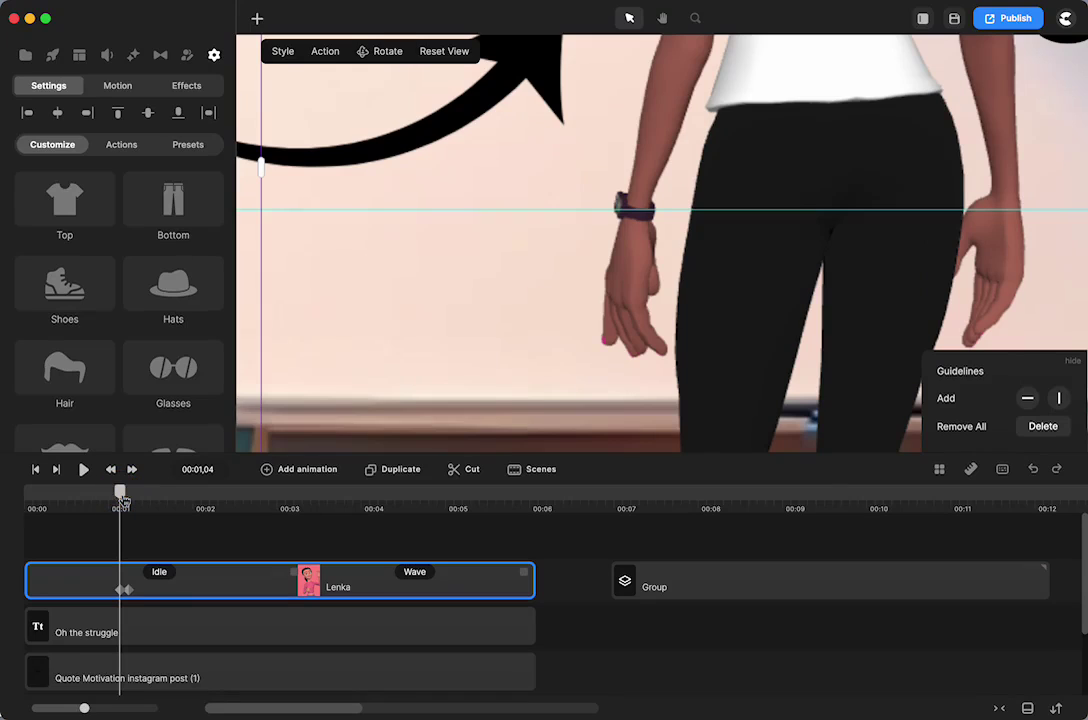
- Delete the vertical and upper horizontal guidelines, keeping one horizontal guide at Lenka's wrist height
{"action": "left_click", "coordinate": [1029, 400]}
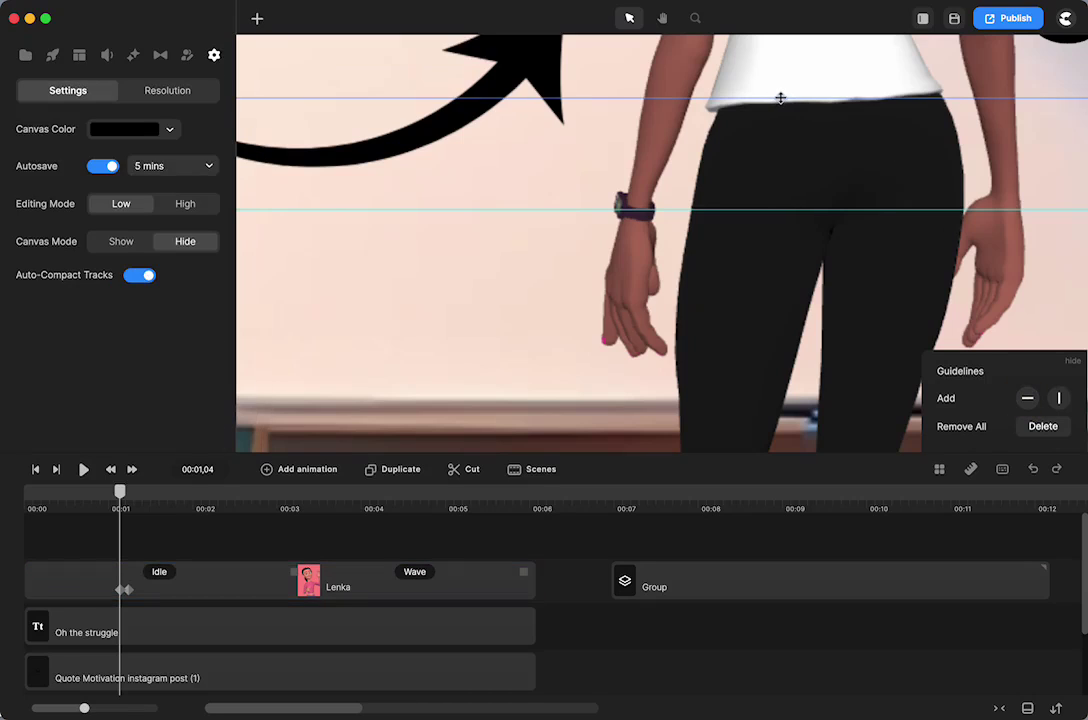
{"action": "left_click", "coordinate": [1059, 402]}
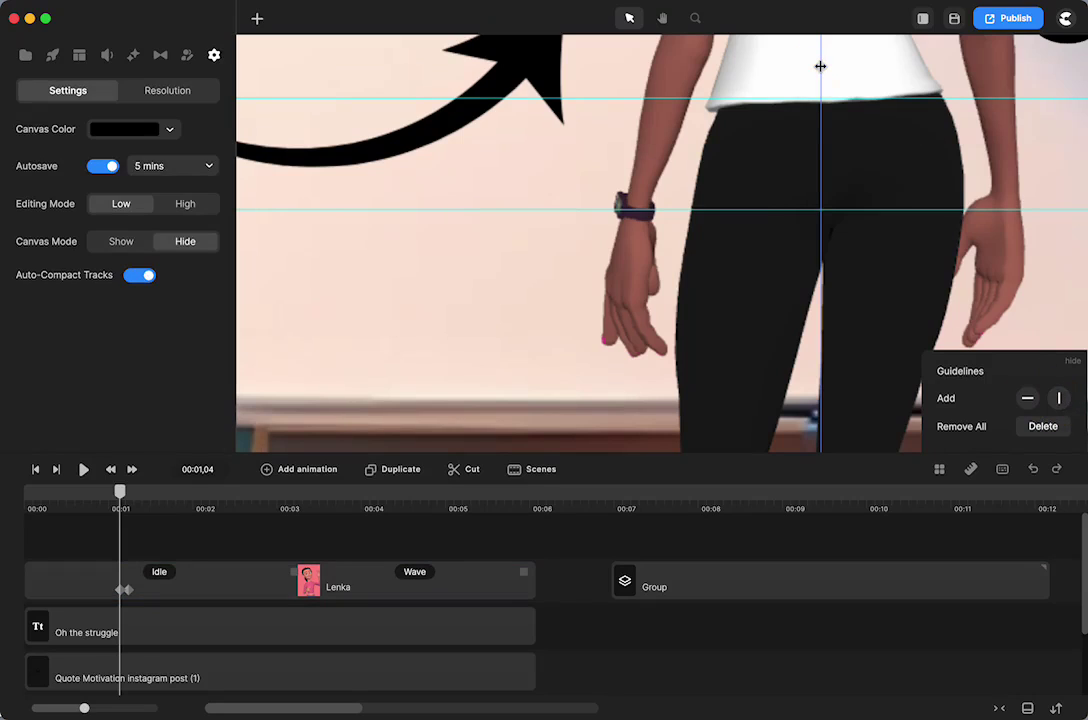
{"action": "key", "text": "Delete"}
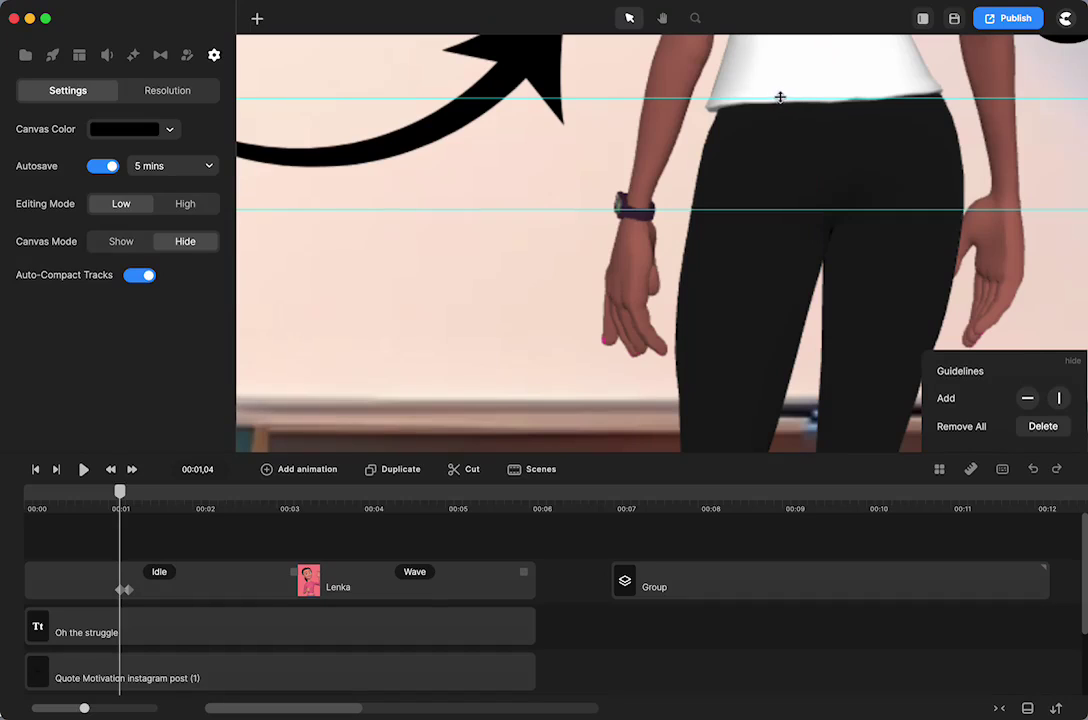
{"action": "left_click", "coordinate": [735, 99]}
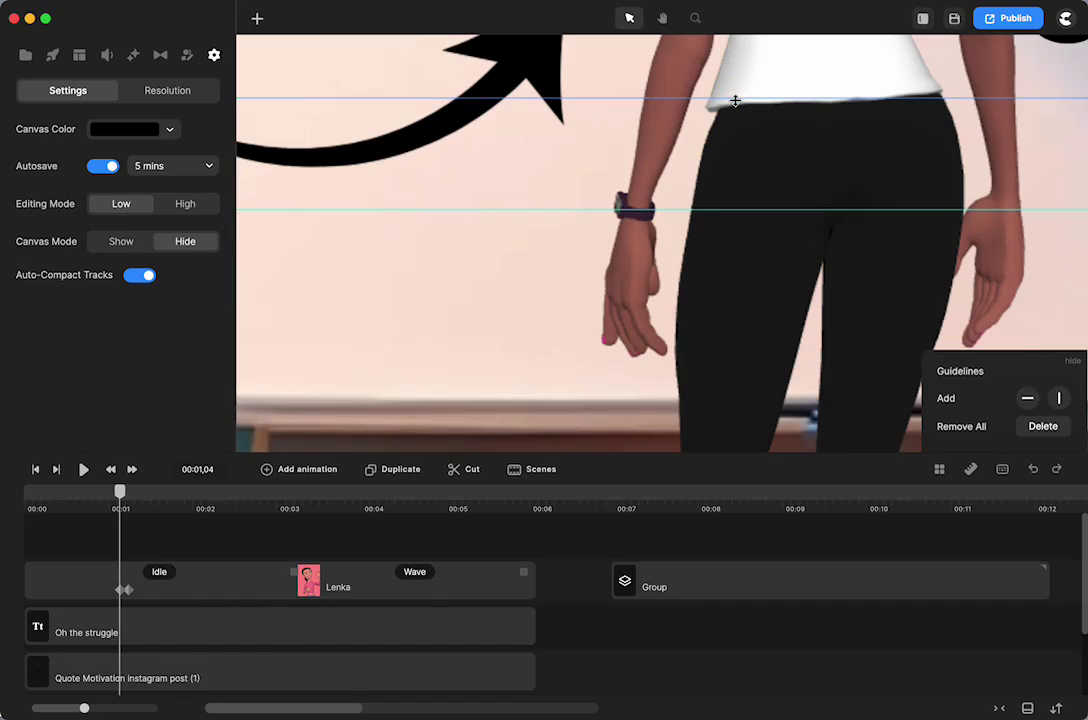
{"action": "key", "text": "Delete"}
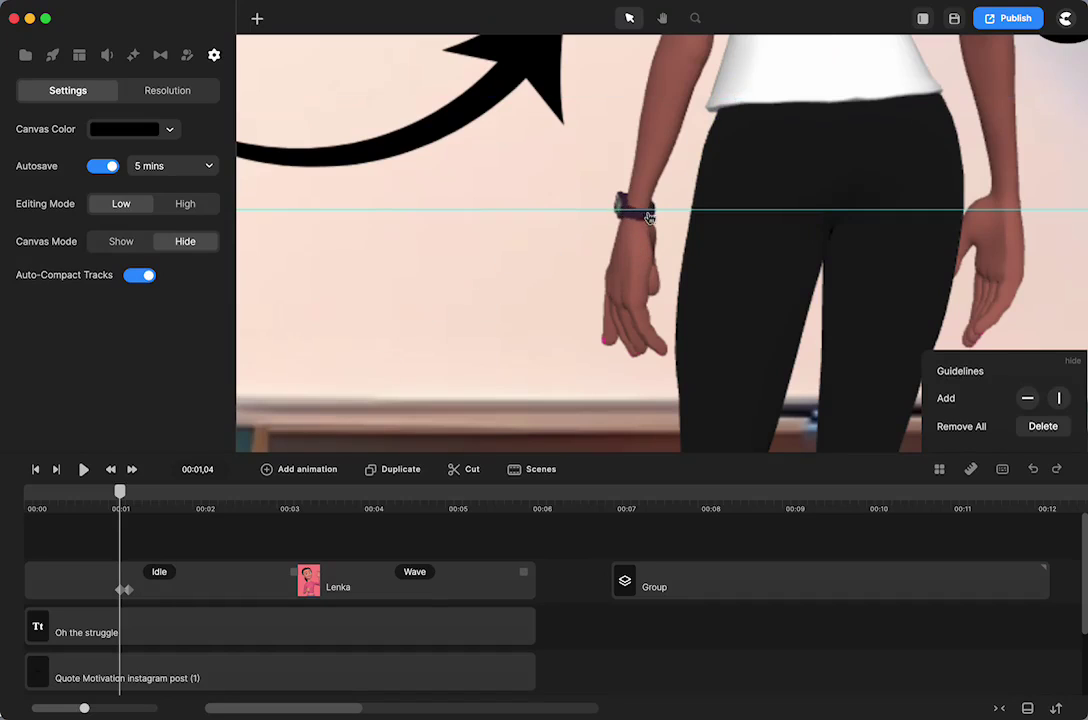
- Drag Lenka's turn keyframes later so she faces away at 00:02,25 and forward by 00:03,20
{"action": "left_click", "coordinate": [128, 590]}
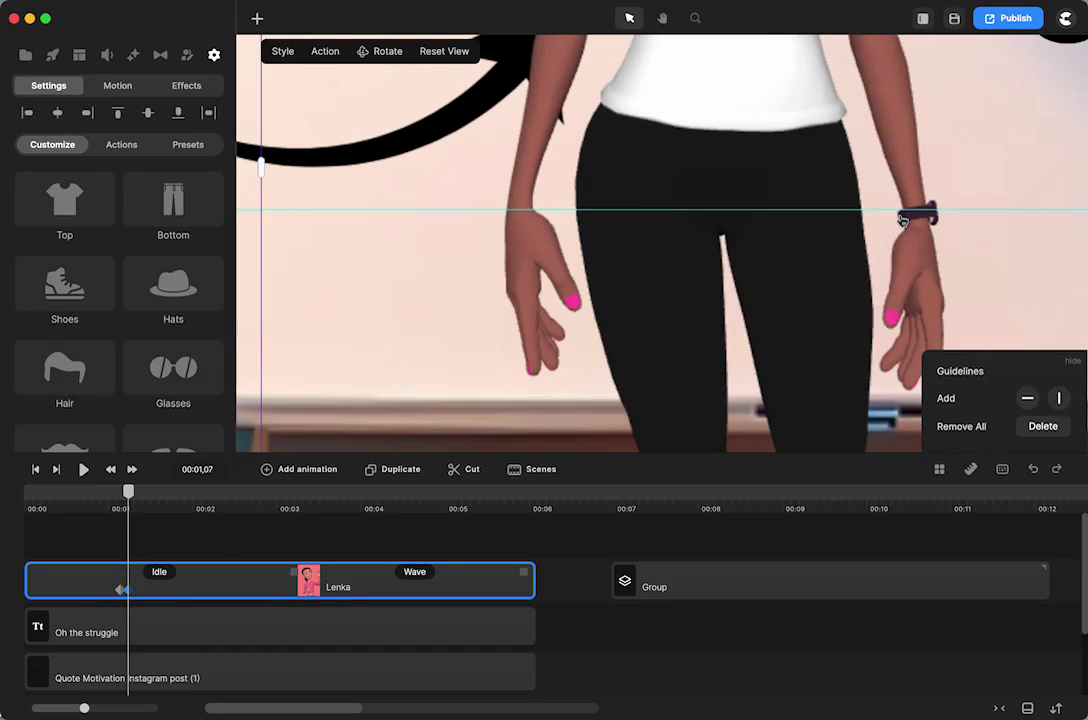
{"action": "left_click", "coordinate": [120, 591]}
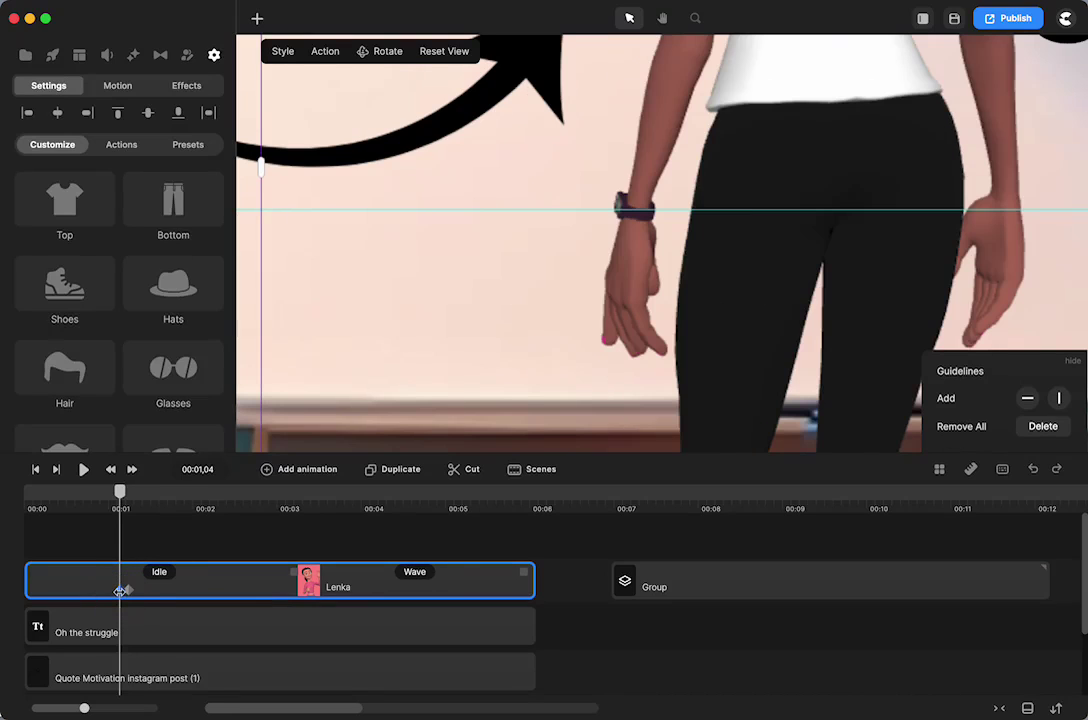
{"action": "left_click", "coordinate": [128, 591]}
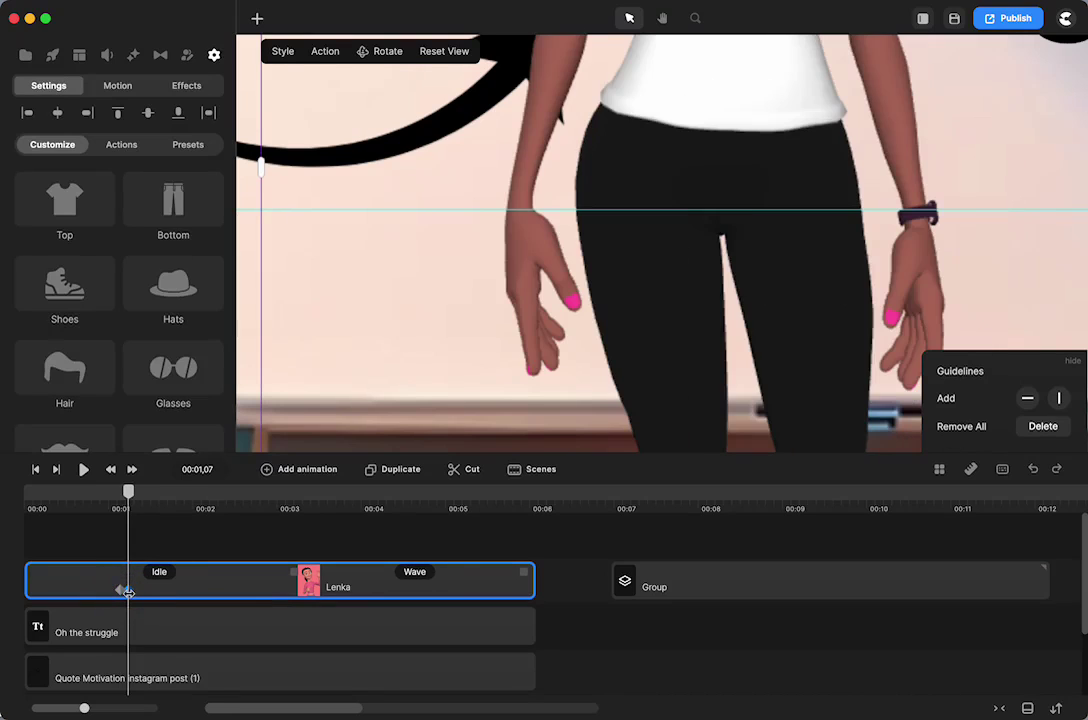
{"action": "key", "text": "ctrl+0"}
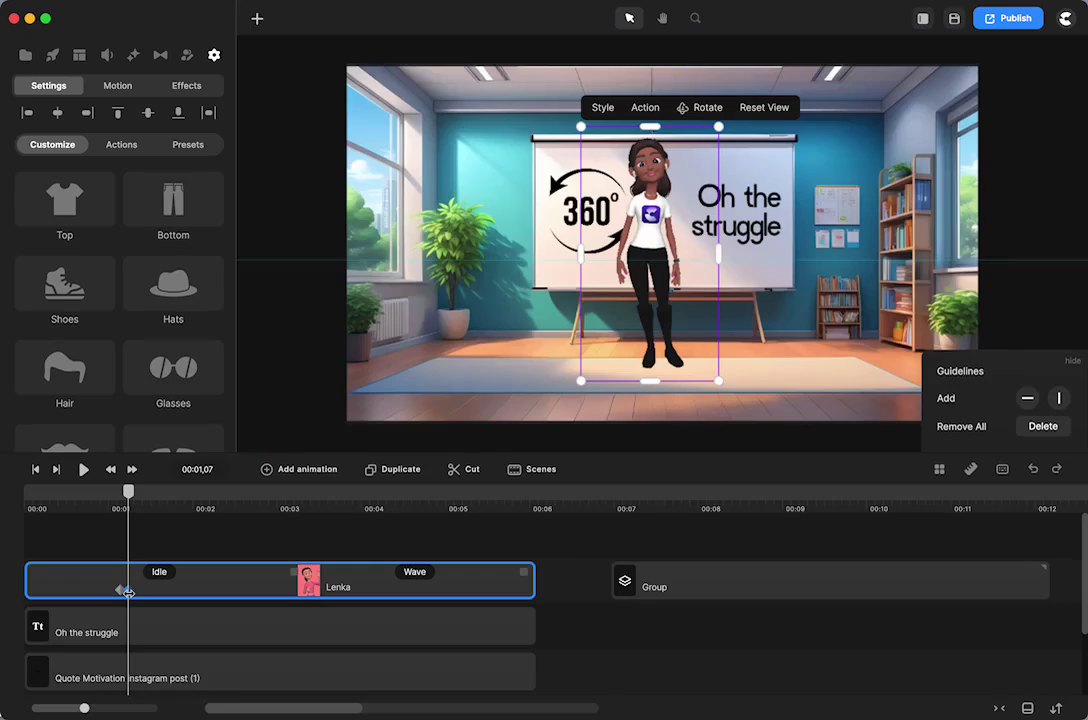
{"action": "left_click", "coordinate": [36, 470]}
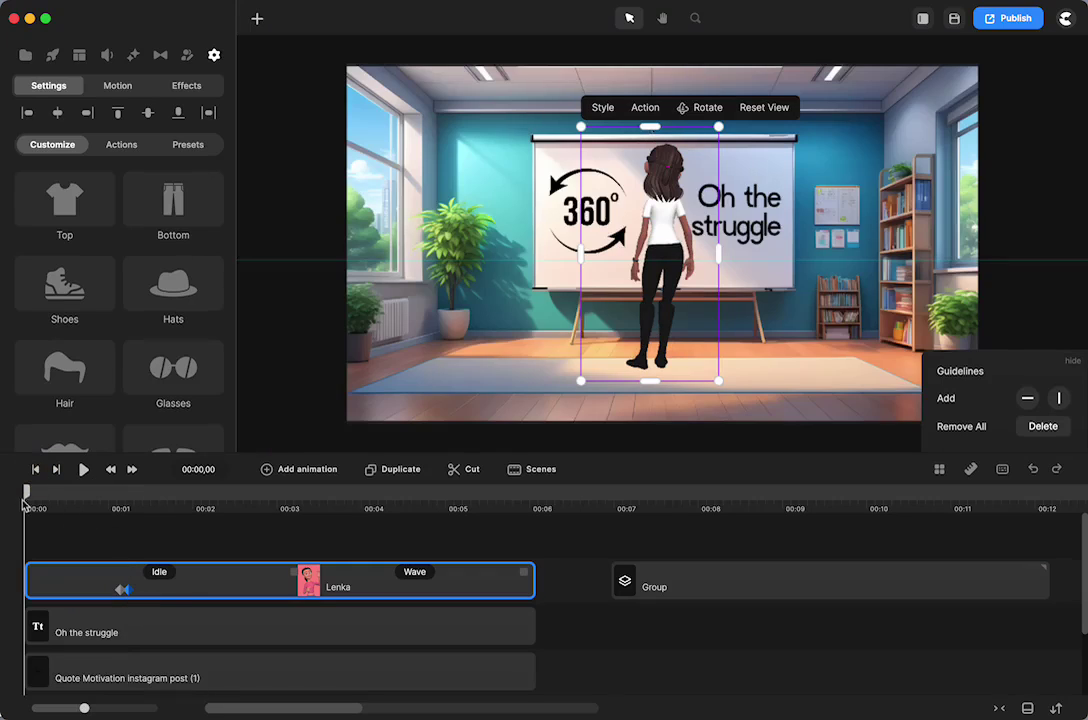
{"action": "left_click_drag", "start_coordinate": [28, 497], "coordinate": [83, 507]}
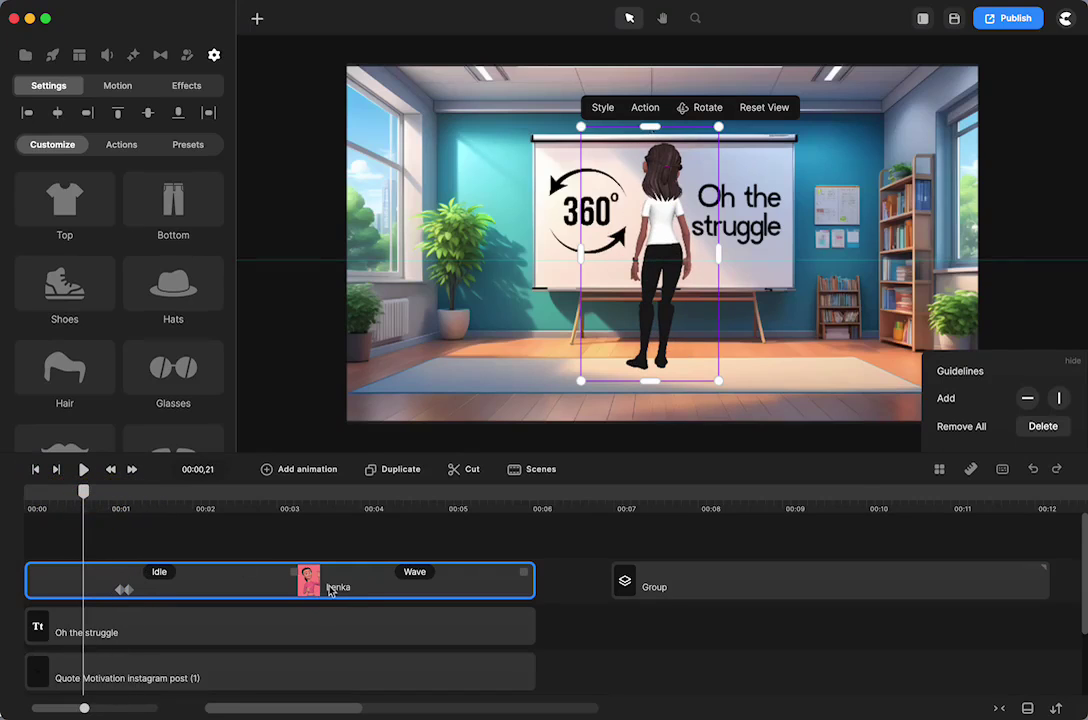
{"action": "left_click_drag", "start_coordinate": [127, 591], "coordinate": [332, 585]}
{"action": "left_click_drag", "start_coordinate": [119, 591], "coordinate": [262, 590]}
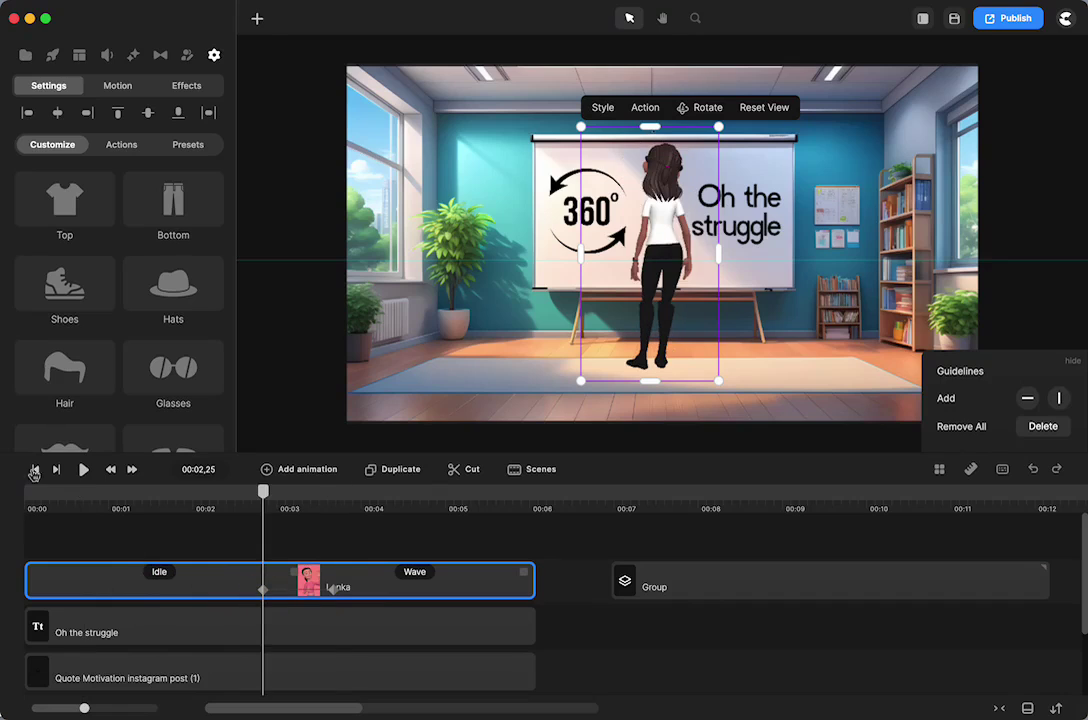
{"action": "left_click", "coordinate": [37, 474]}
{"action": "left_click", "coordinate": [83, 469]}
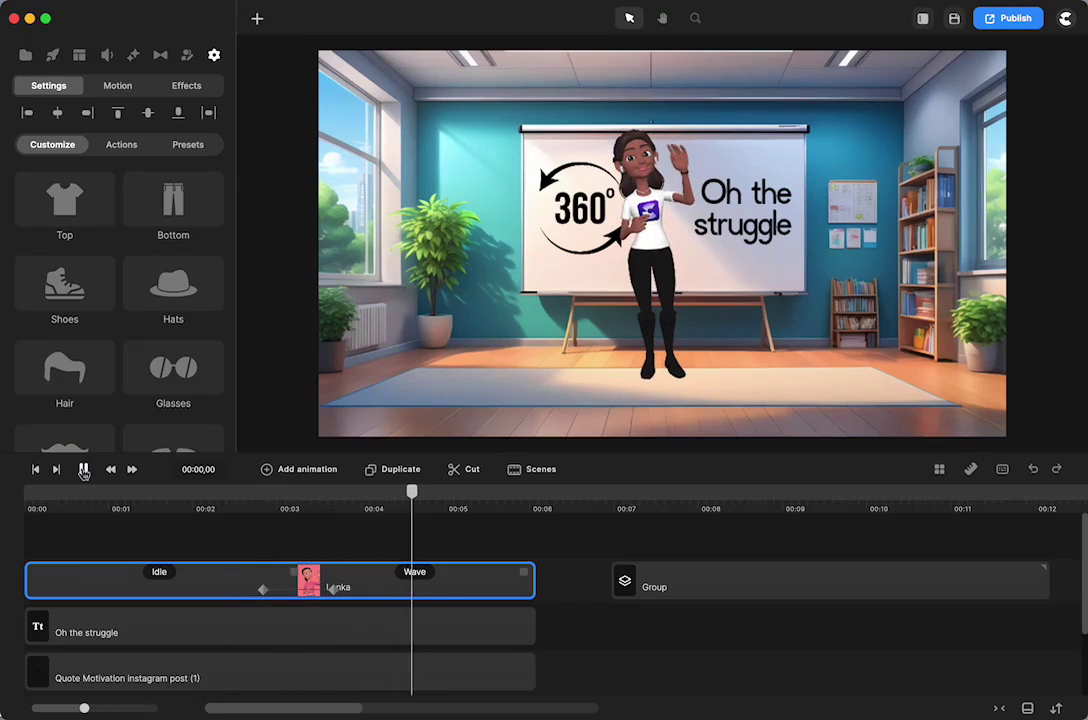
{"action": "left_click", "coordinate": [84, 469]}
{"action": "left_click_drag", "start_coordinate": [417, 495], "coordinate": [512, 518]}
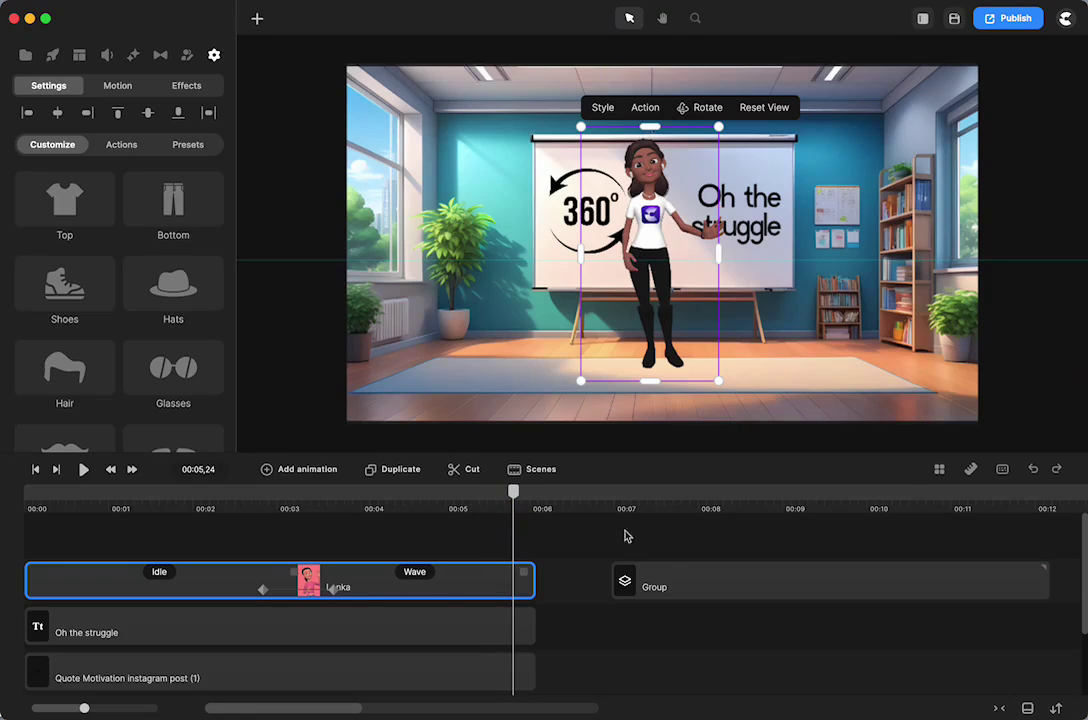
- Ungroup the Group clip into separate Dancing, Danny and CHAMPIONS STAGE tracks
{"action": "left_click", "coordinate": [663, 587]}
{"action": "right_click", "coordinate": [662, 586]}
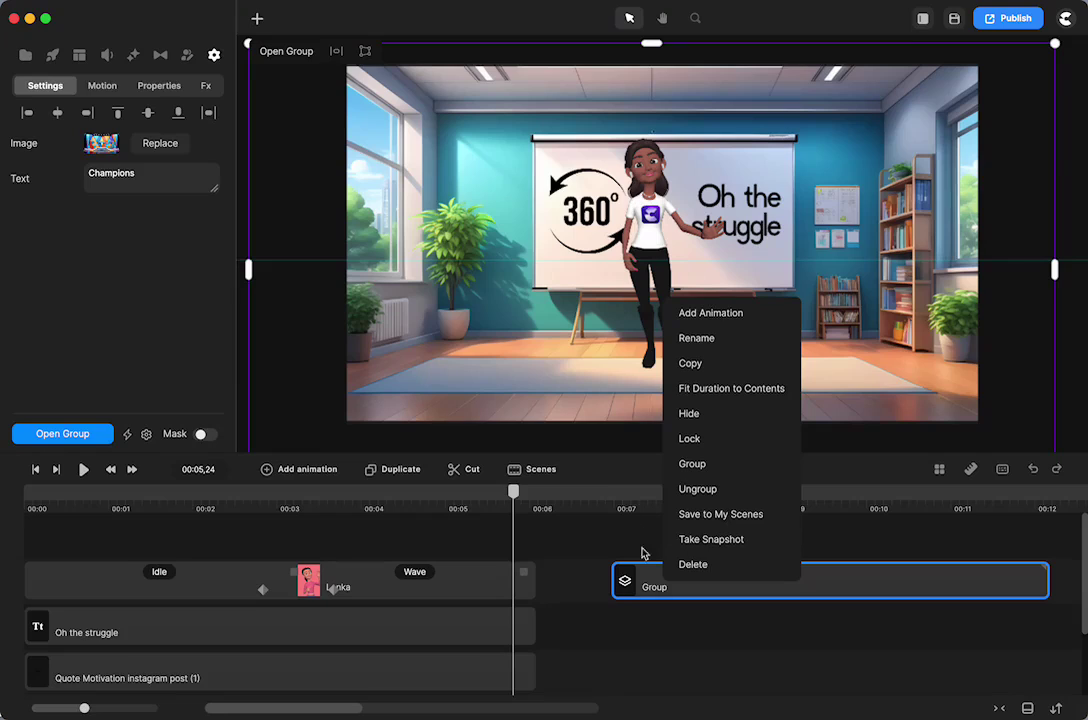
{"action": "right_click", "coordinate": [634, 578]}
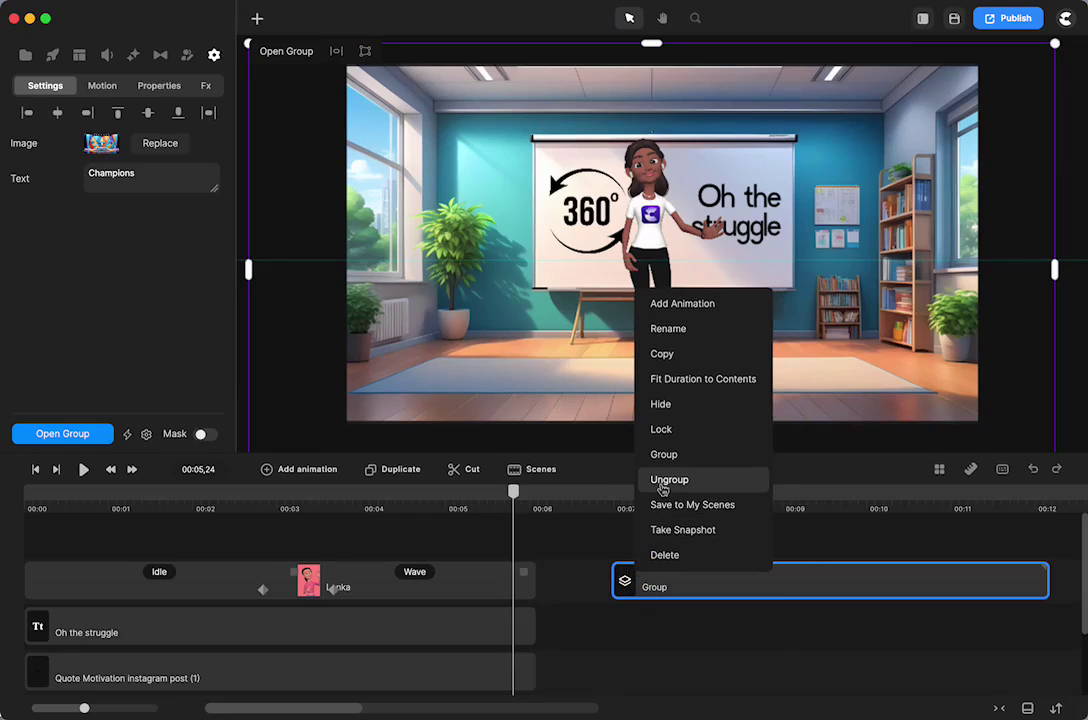
{"action": "left_click", "coordinate": [664, 480]}
- Play through the Champions stage scene and set the playhead to 00:07,02
{"action": "left_click_drag", "start_coordinate": [513, 493], "coordinate": [639, 513]}
{"action": "left_click", "coordinate": [86, 470]}
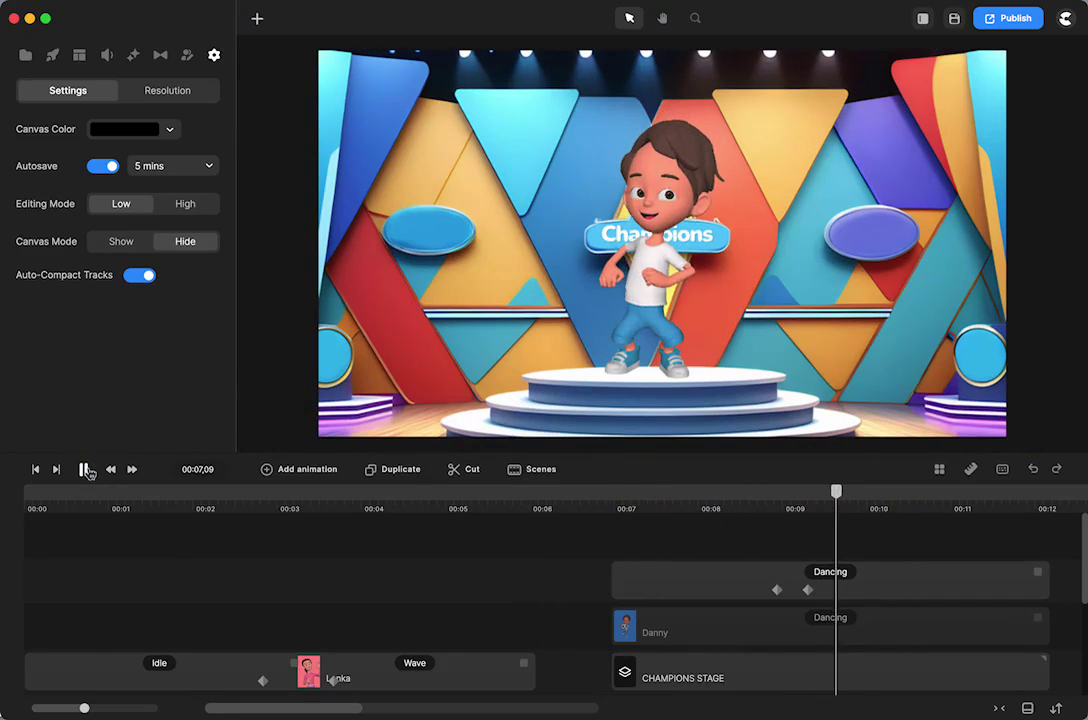
{"action": "left_click", "coordinate": [86, 470]}
{"action": "left_click_drag", "start_coordinate": [851, 496], "coordinate": [620, 515]}
- Delete the Danny track from the stage scene
{"action": "left_click", "coordinate": [655, 578]}
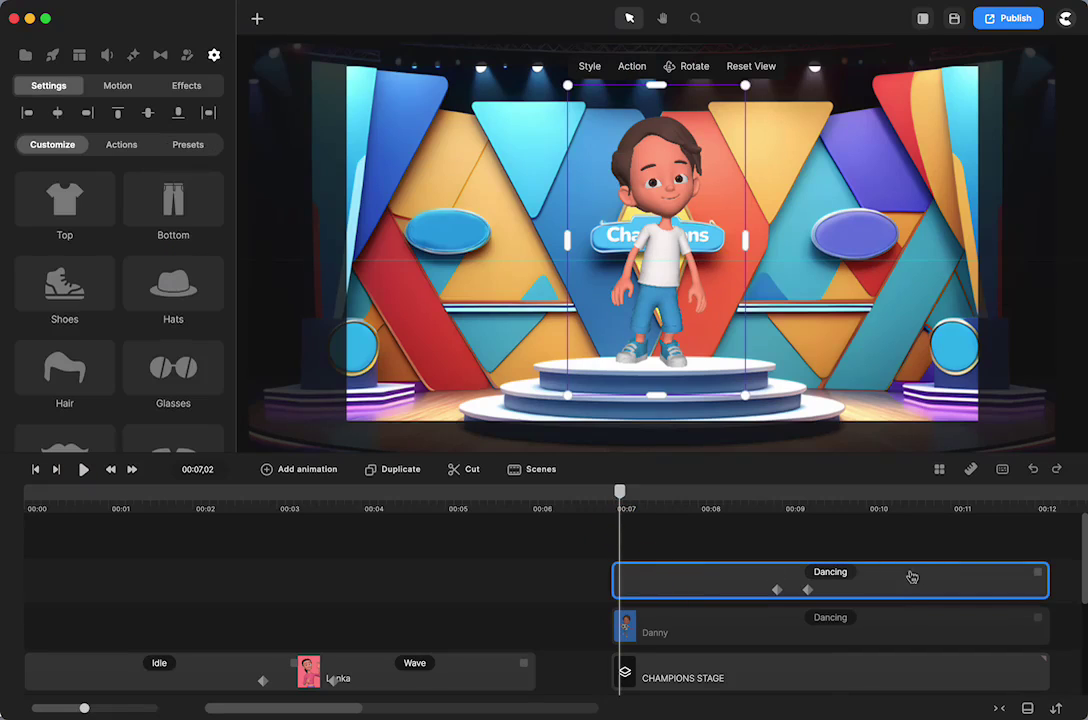
{"action": "left_click", "coordinate": [672, 631]}
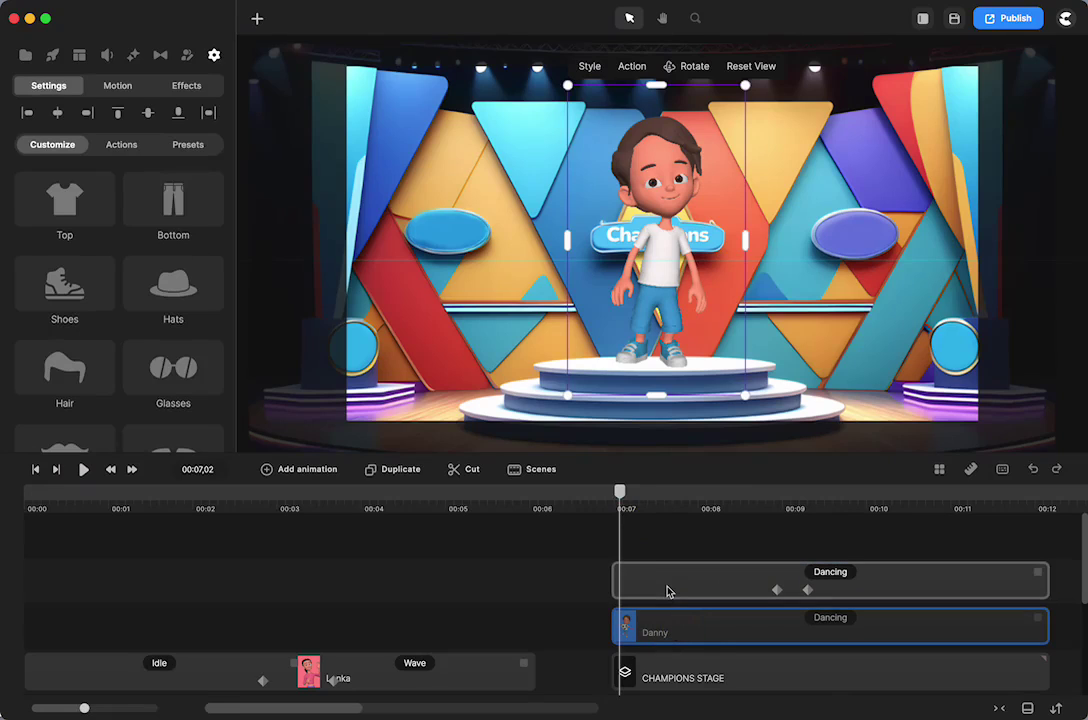
{"action": "key", "text": "Delete"}
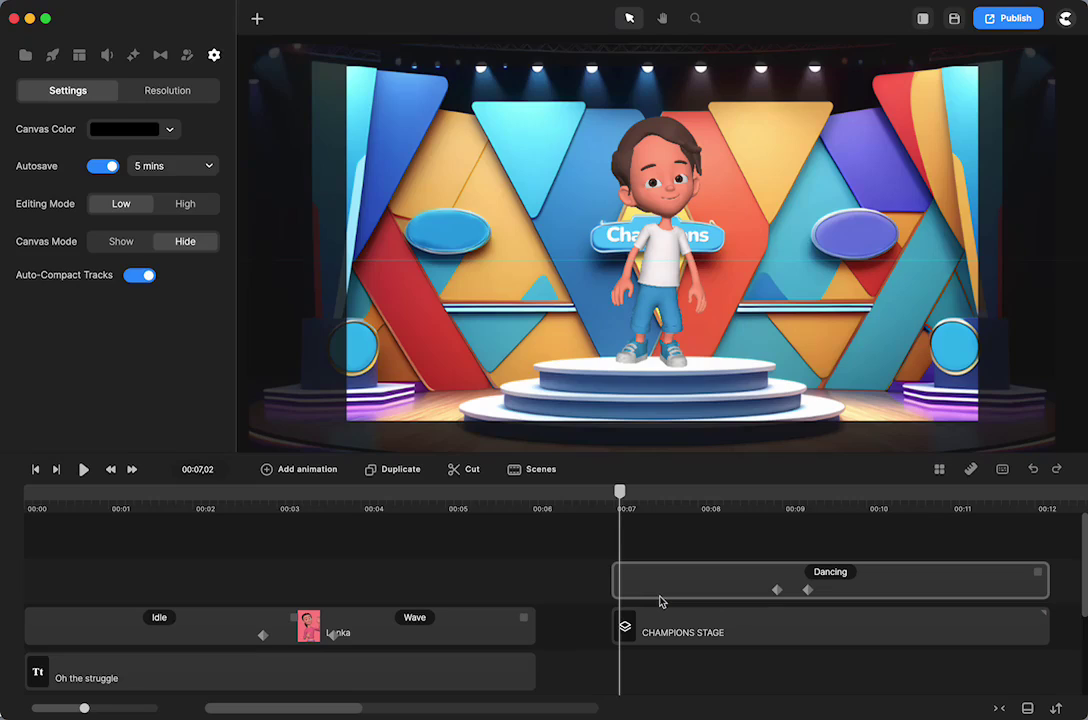
- Duplicate the Dancing clip with Cmd+D and scrub the dance around 00:08,28
{"action": "left_click", "coordinate": [660, 601]}
{"action": "key", "text": "super+d"}
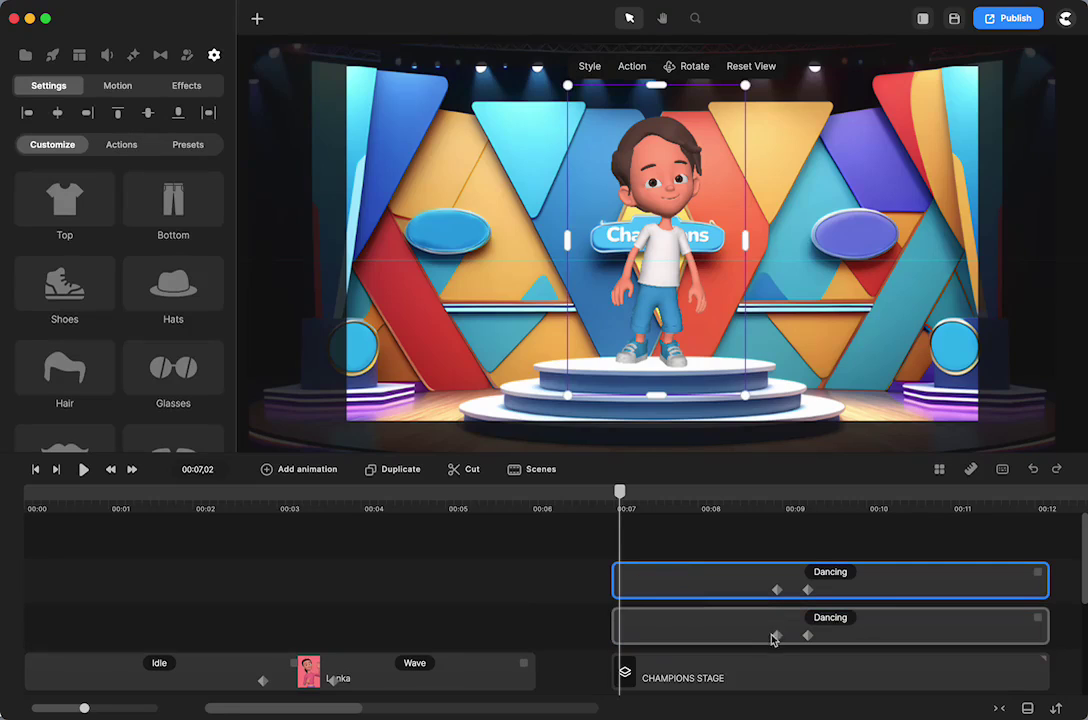
{"action": "left_click", "coordinate": [776, 632]}
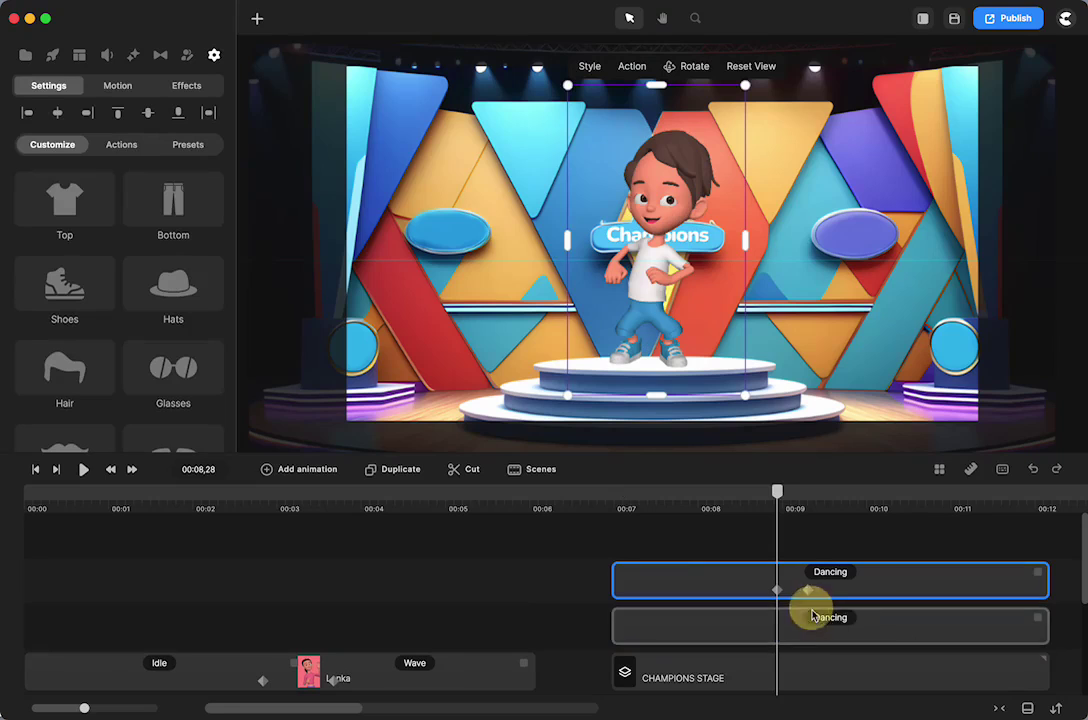
{"action": "left_click_drag", "start_coordinate": [777, 493], "coordinate": [673, 545]}
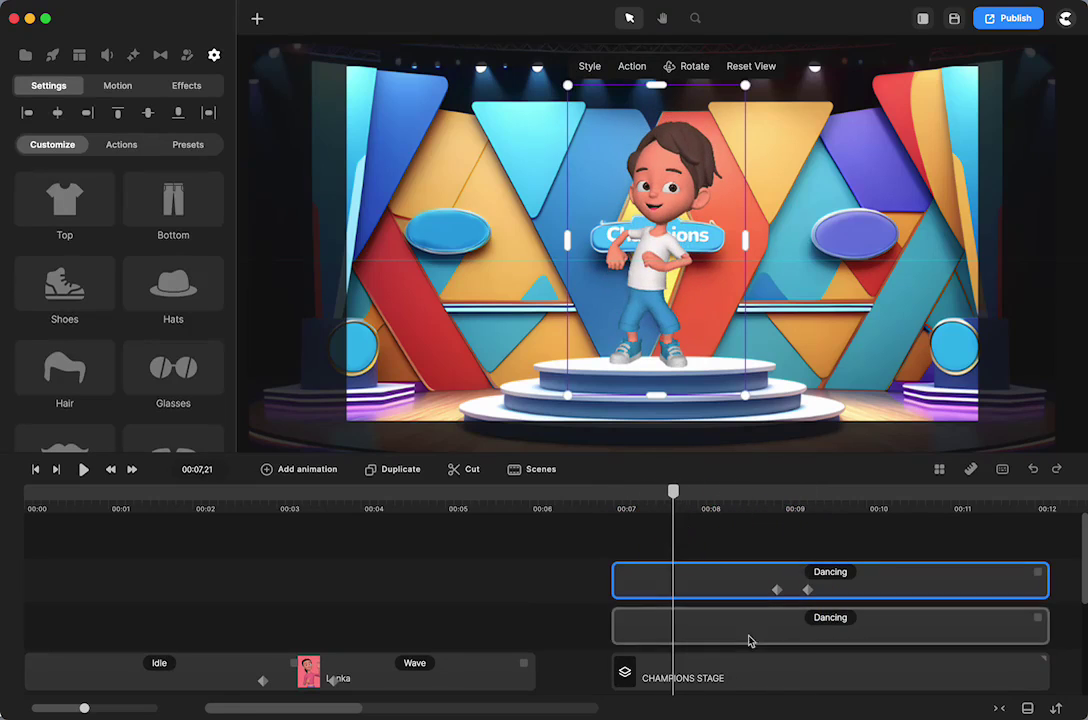
- Drop the duplicated Dancing clip's opacity from 100 to 83 in Properties
{"action": "left_click", "coordinate": [737, 632]}
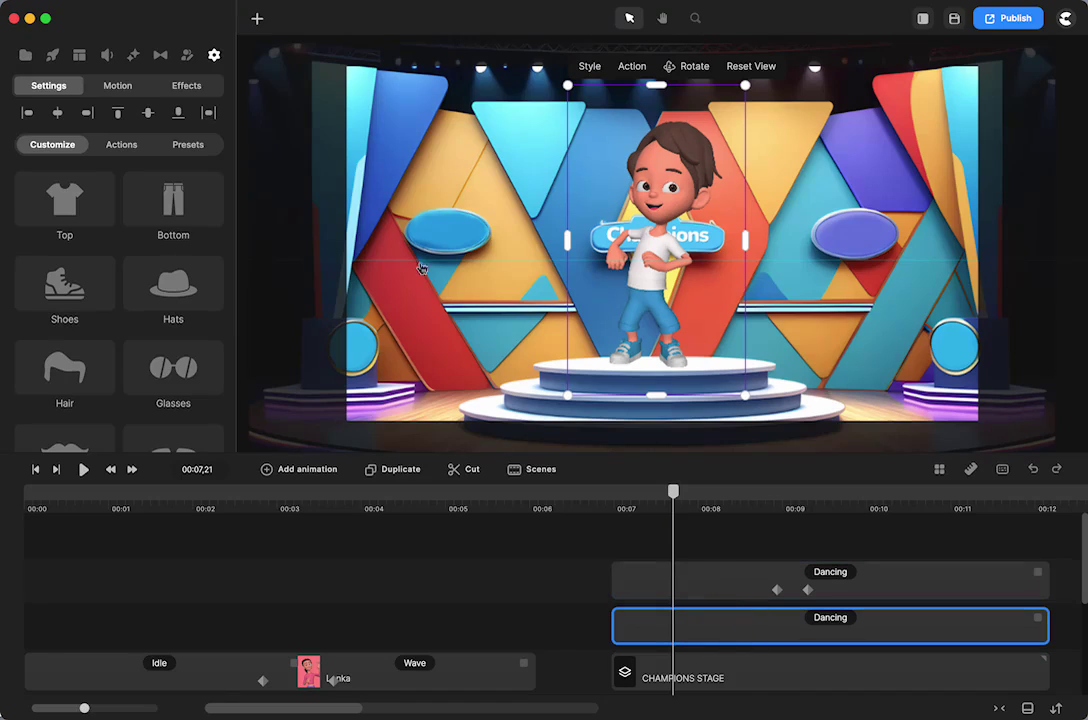
{"action": "scroll", "coordinate": [146, 200], "scroll_direction": "down", "scroll_amount": 5}
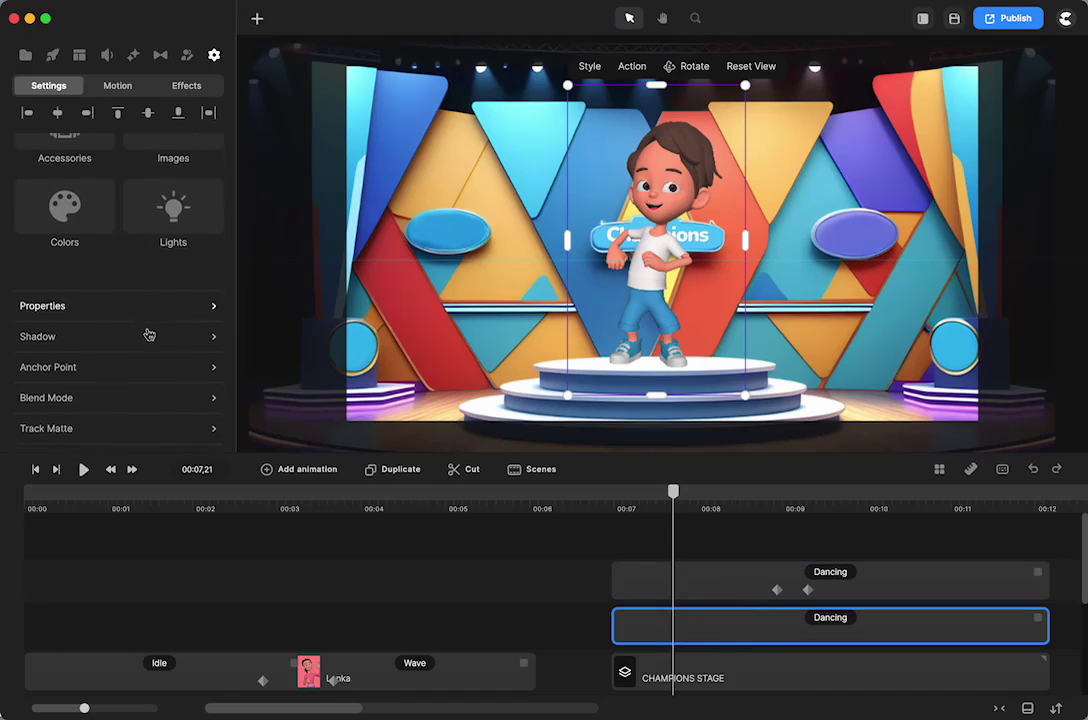
{"action": "left_click", "coordinate": [143, 315]}
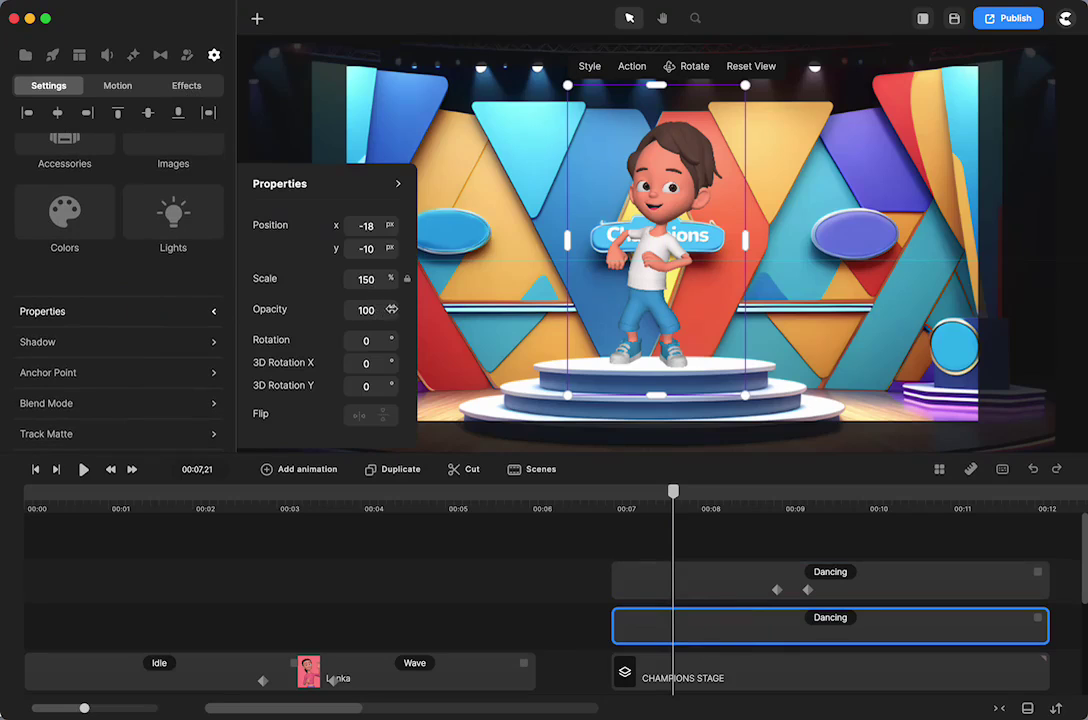
{"action": "left_click_drag", "start_coordinate": [391, 309], "coordinate": [366, 310]}
{"action": "left_click_drag", "start_coordinate": [674, 493], "coordinate": [779, 498]}
- Add a Linear-eased Character View animation to the upper Dancing clip, from 00:08,28 to 00:09,23
{"action": "left_click", "coordinate": [774, 587]}
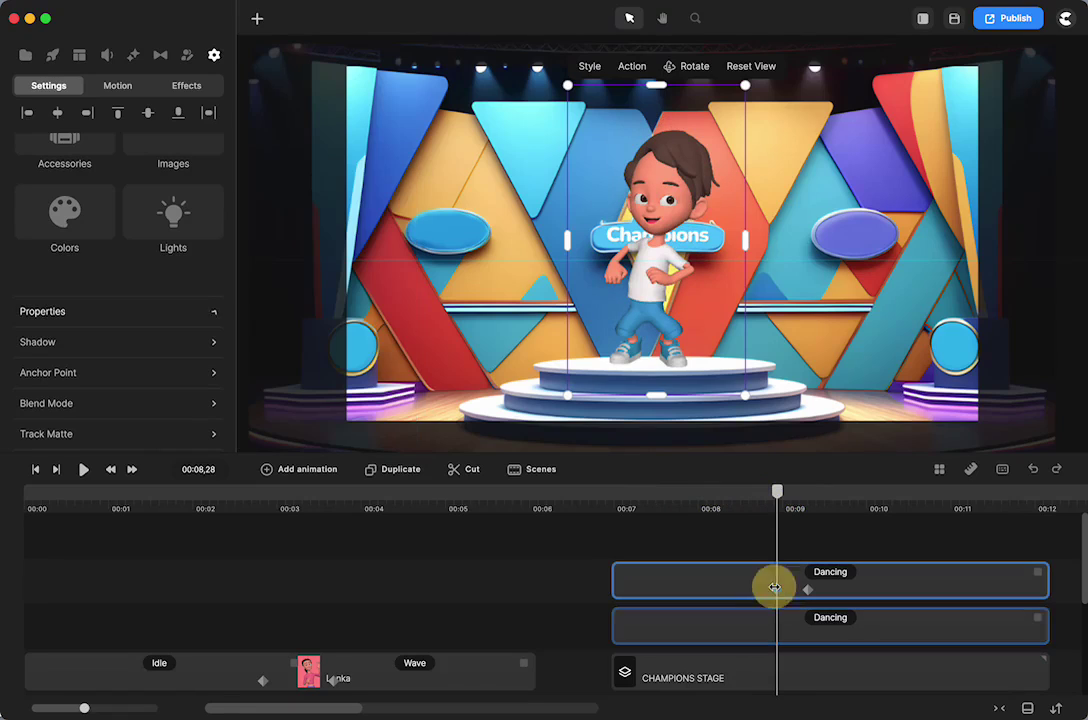
{"action": "mouse_move", "coordinate": [809, 575]}
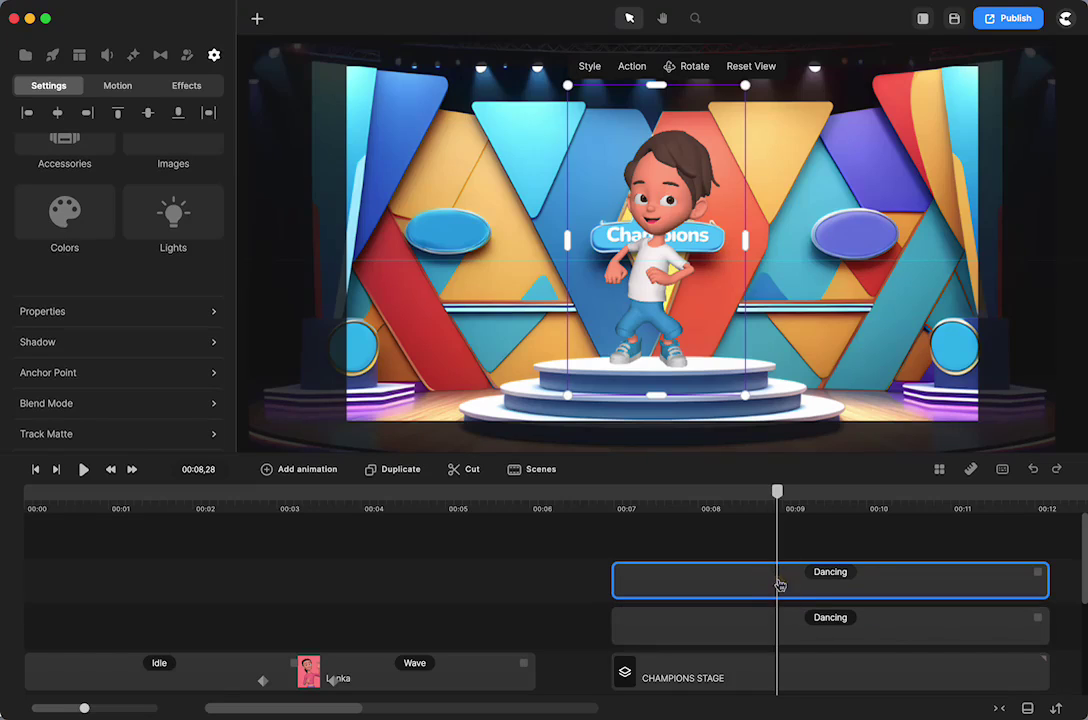
{"action": "left_click", "coordinate": [318, 470]}
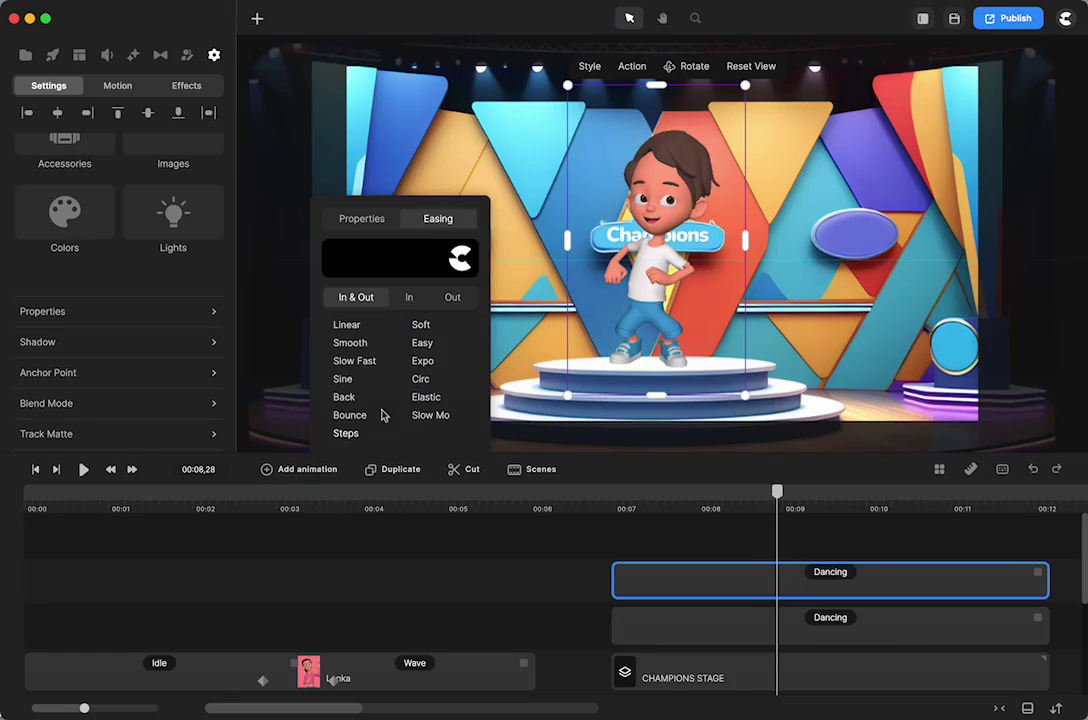
{"action": "left_click", "coordinate": [346, 323]}
{"action": "left_click", "coordinate": [358, 219]}
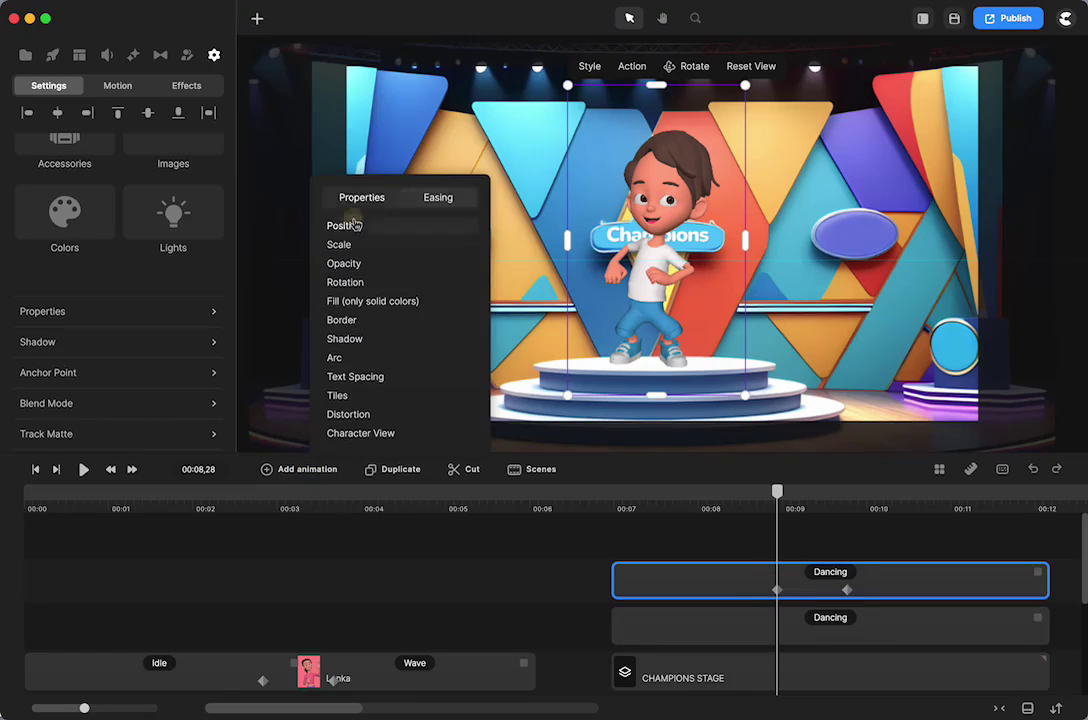
{"action": "left_click", "coordinate": [369, 432]}
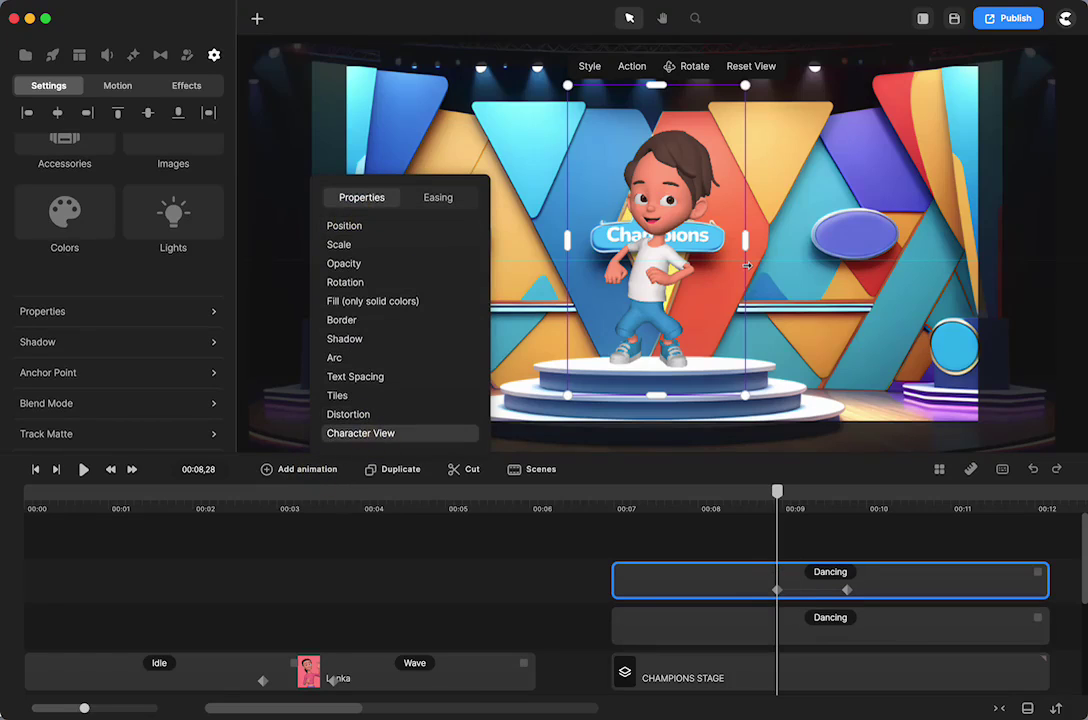
{"action": "left_click", "coordinate": [845, 590]}
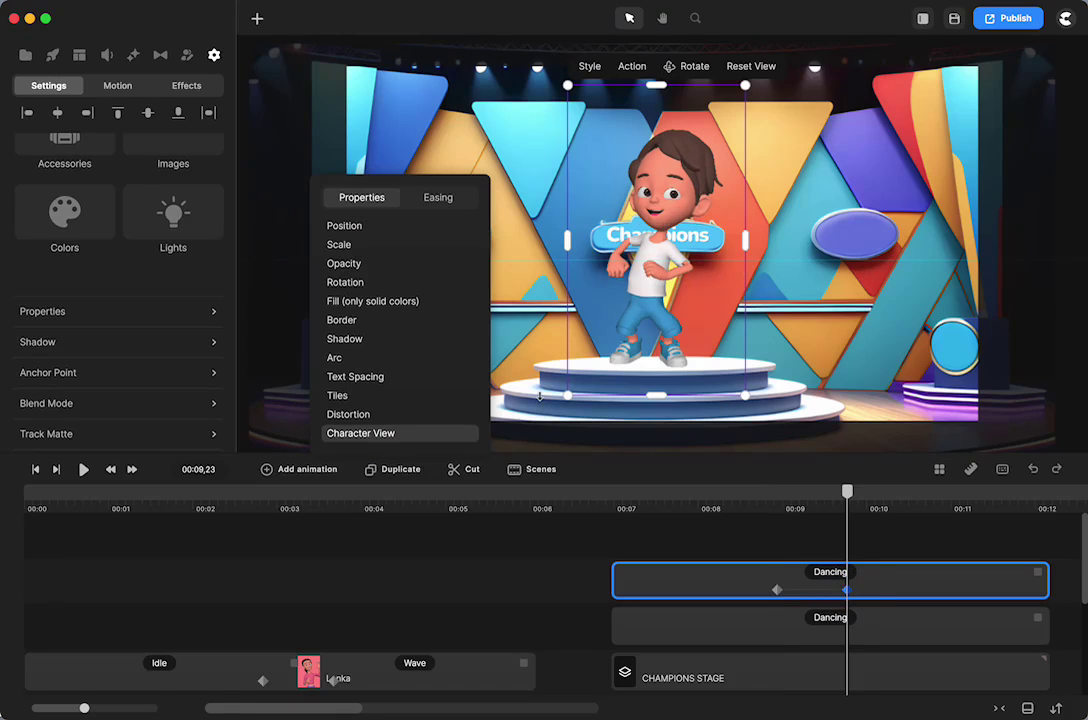
{"action": "scroll", "coordinate": [540, 397], "scroll_direction": "up", "scroll_amount": 5}
- Zoom in on the boy and centre him in the stage view
{"action": "key", "text": "h"}
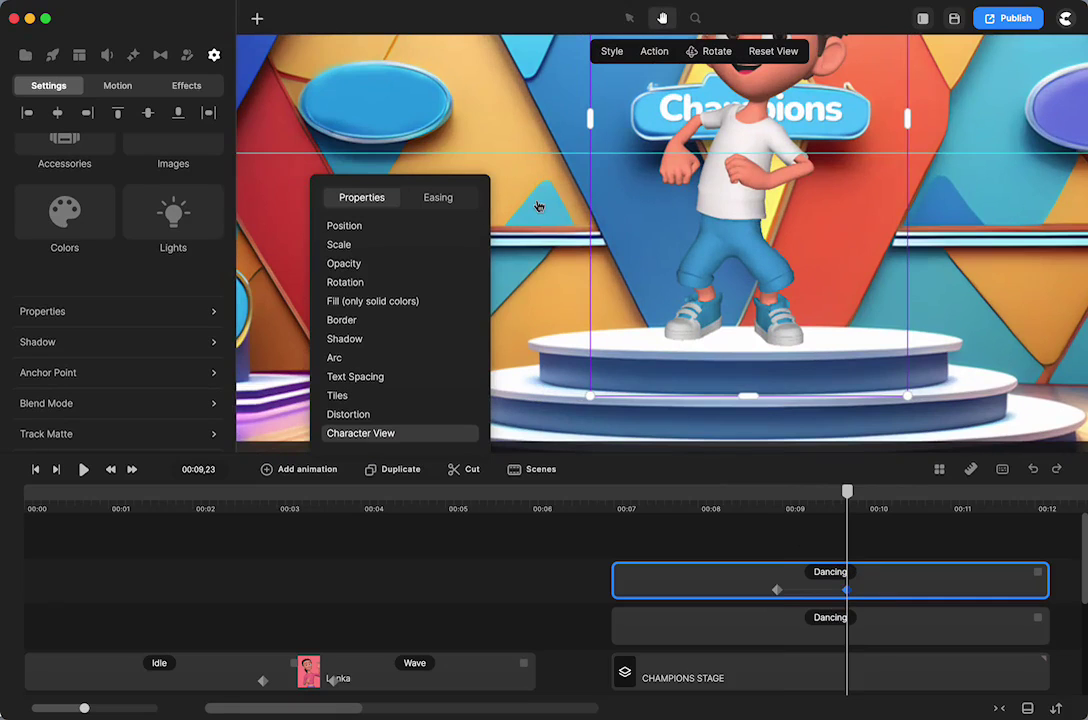
{"action": "left_click_drag", "start_coordinate": [538, 206], "coordinate": [403, 318]}
{"action": "key", "text": "v"}
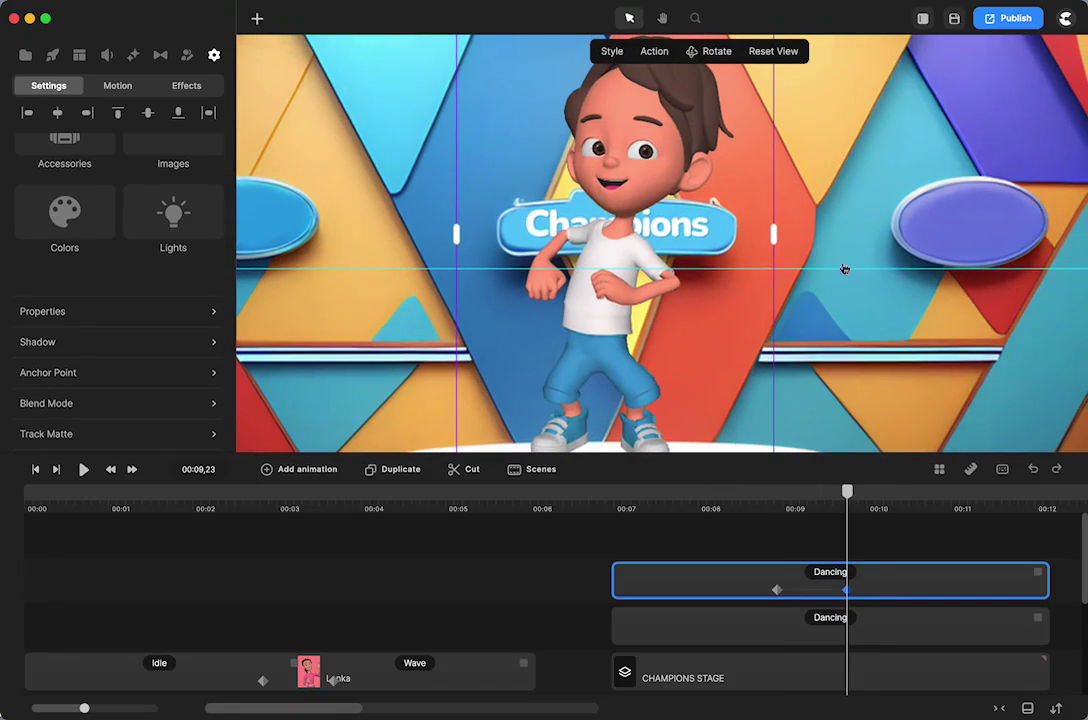
- Undo the accidental deletion of the CHAMPIONS STAGE group and save the project
{"action": "key", "text": "Down"}
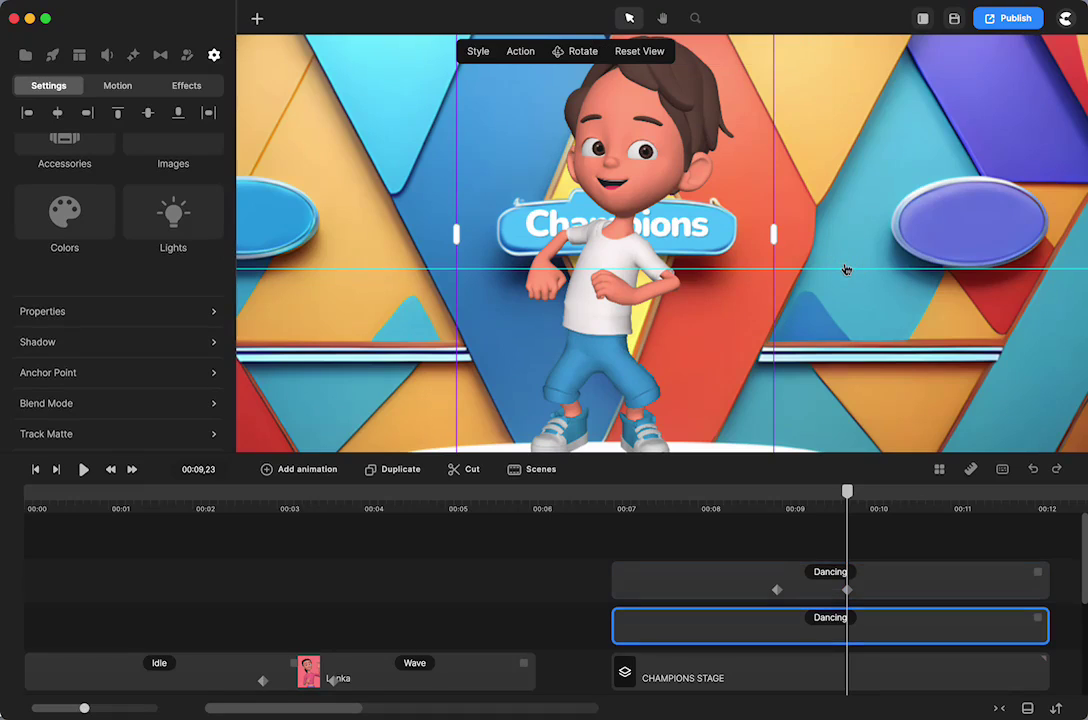
{"action": "key", "text": "Down"}
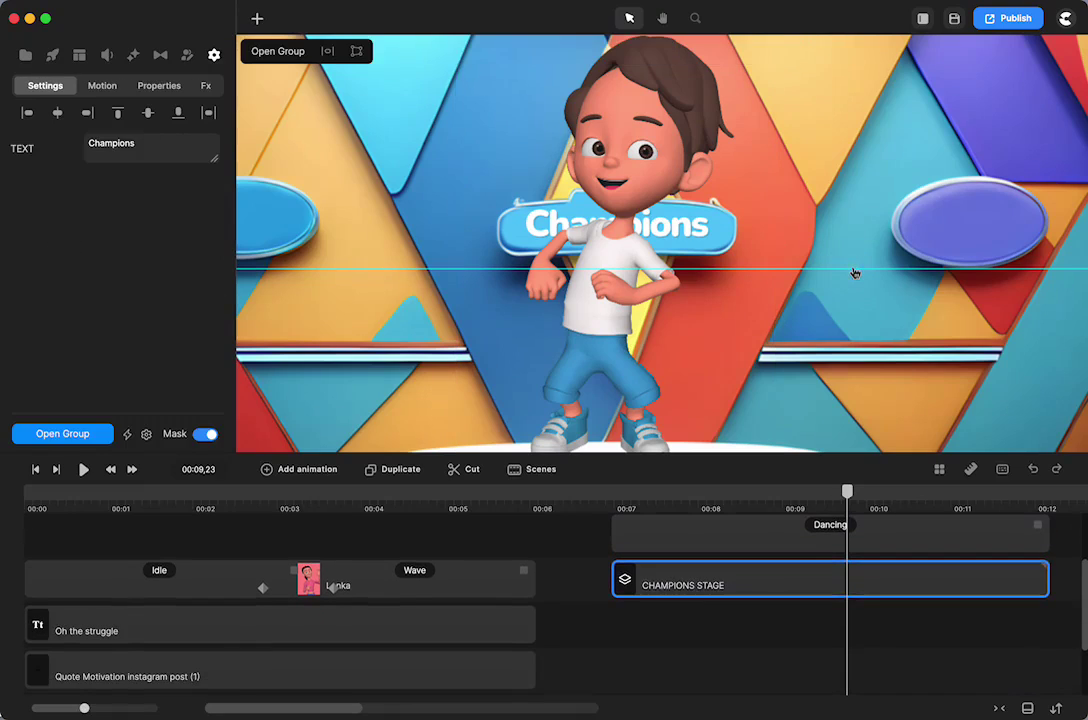
{"action": "key", "text": "Delete"}
{"action": "key", "text": "super+z"}
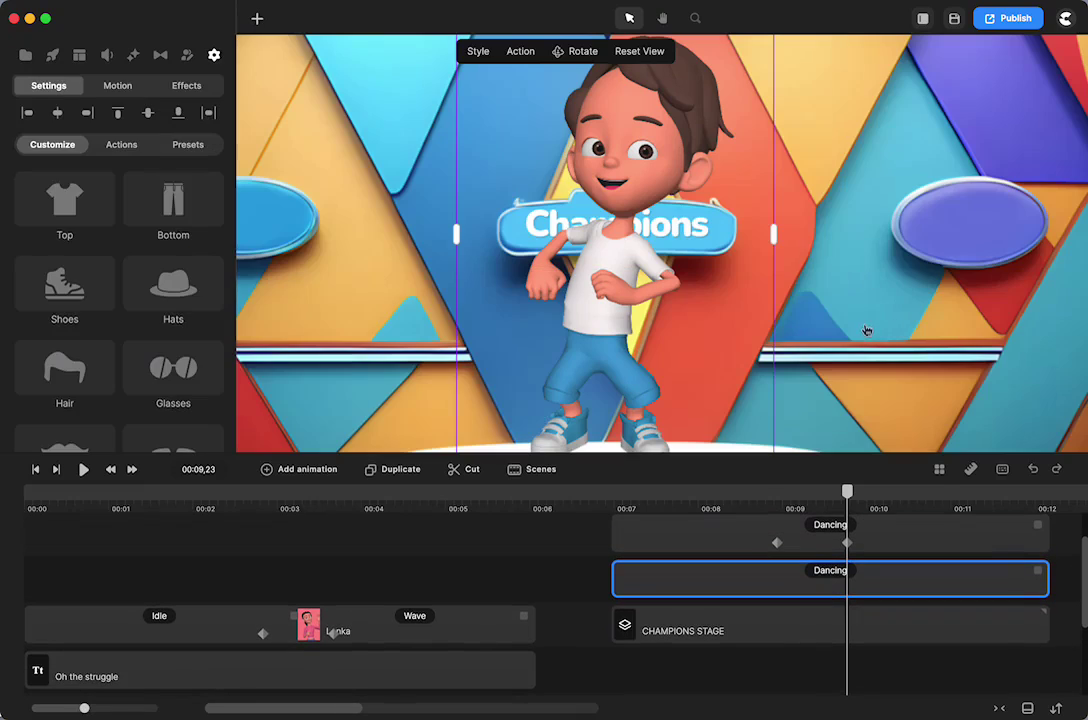
{"action": "key", "text": "super+s"}
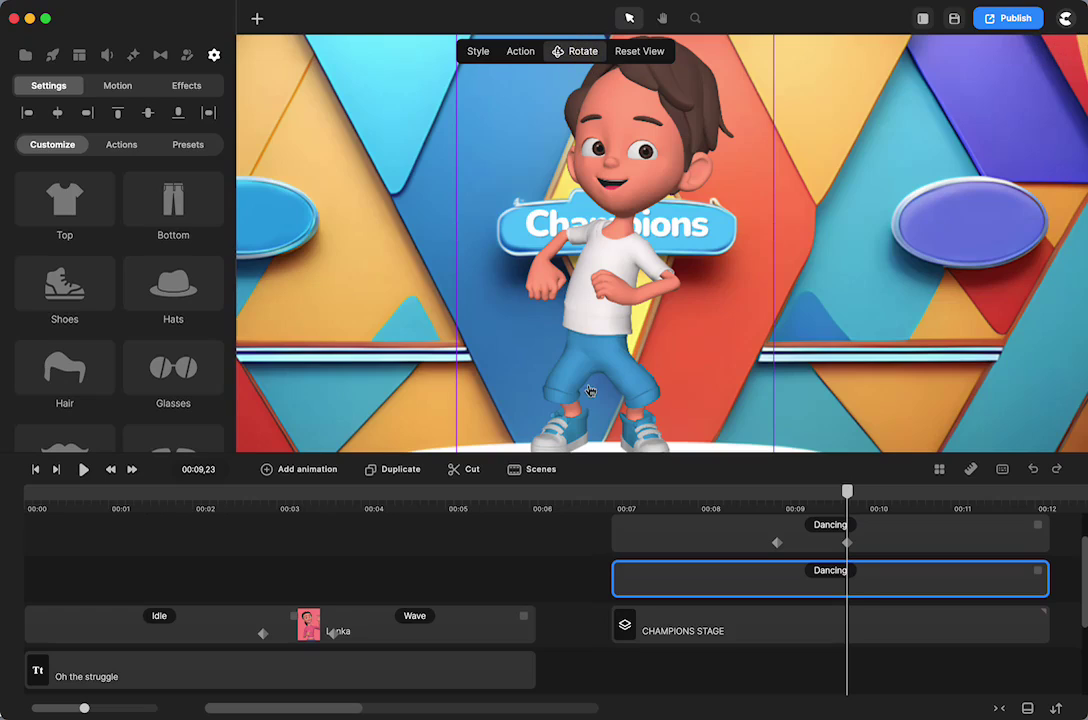
- Rotate the boy in the Dancing clip through a full turn until he faces front
{"action": "left_click_drag", "start_coordinate": [571, 400], "coordinate": [624, 398]}
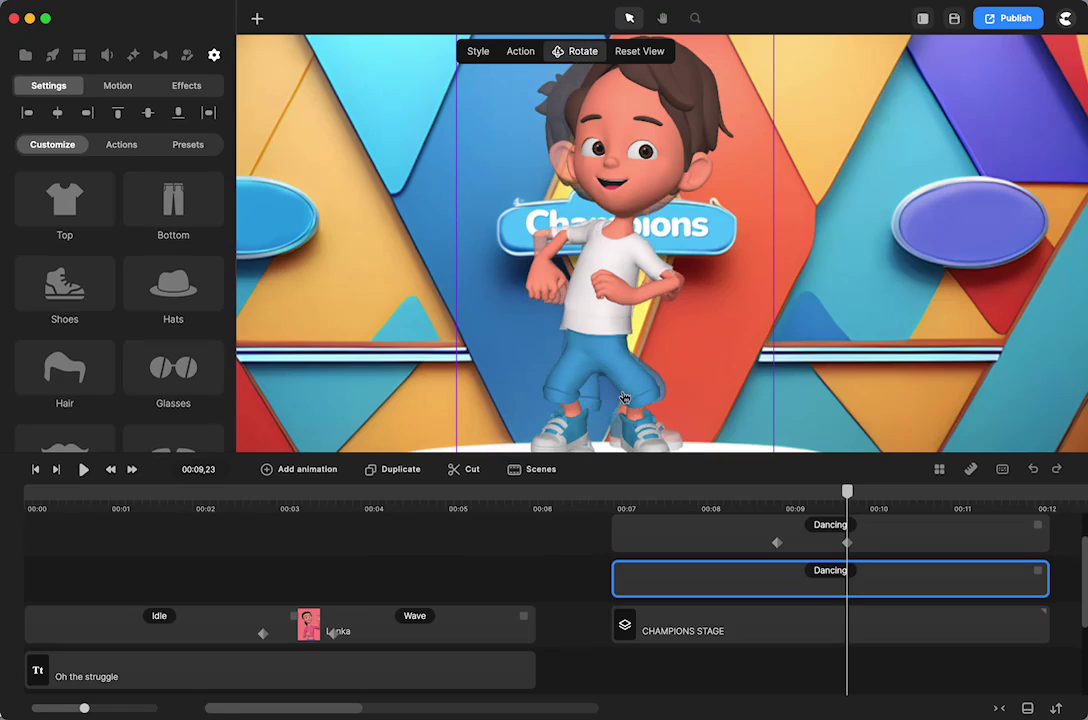
{"action": "left_click", "coordinate": [624, 398]}
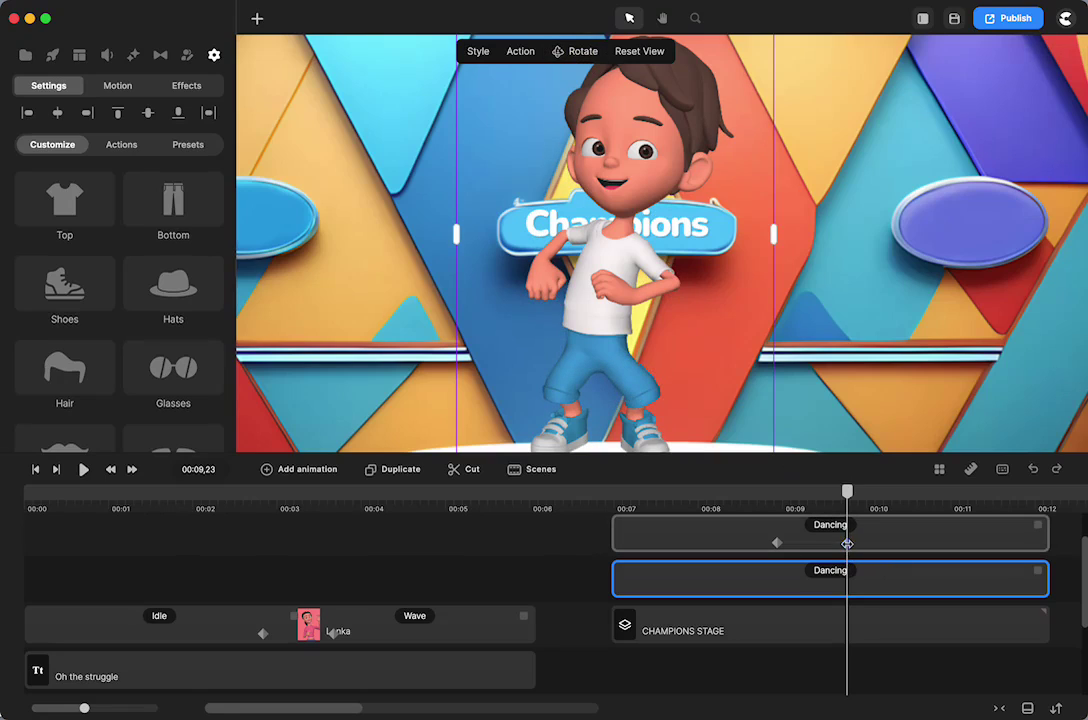
{"action": "left_click", "coordinate": [847, 543]}
{"action": "left_click", "coordinate": [600, 268]}
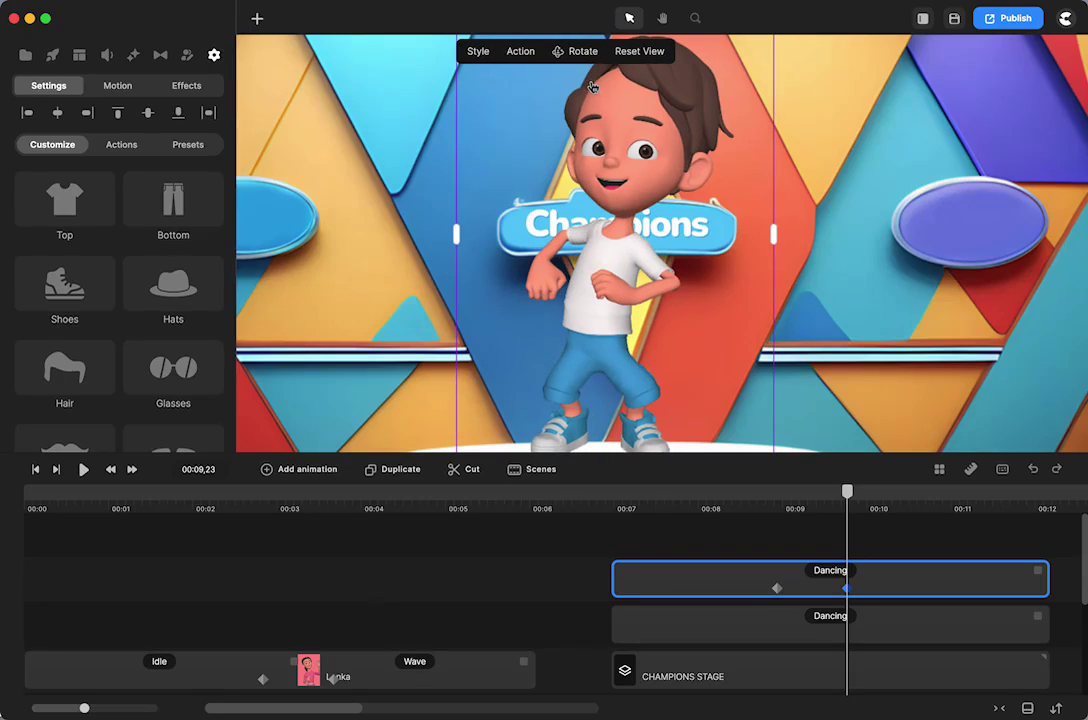
{"action": "left_click", "coordinate": [580, 51]}
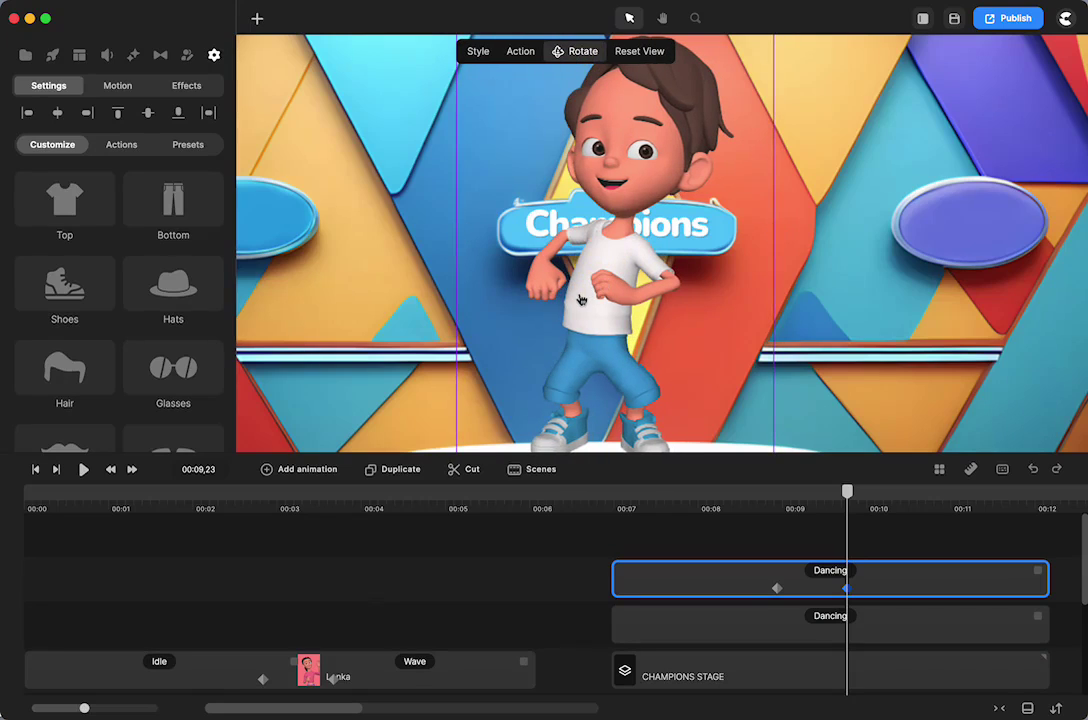
{"action": "left_click_drag", "start_coordinate": [580, 300], "coordinate": [788, 292]}
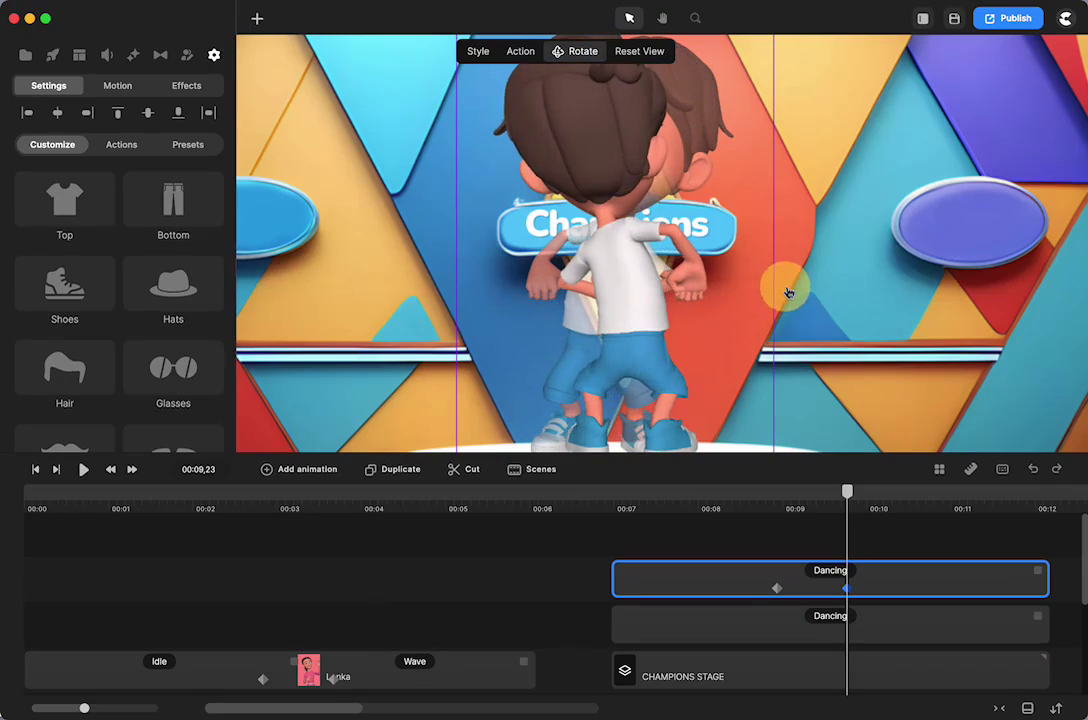
{"action": "left_click_drag", "start_coordinate": [640, 292], "coordinate": [762, 280]}
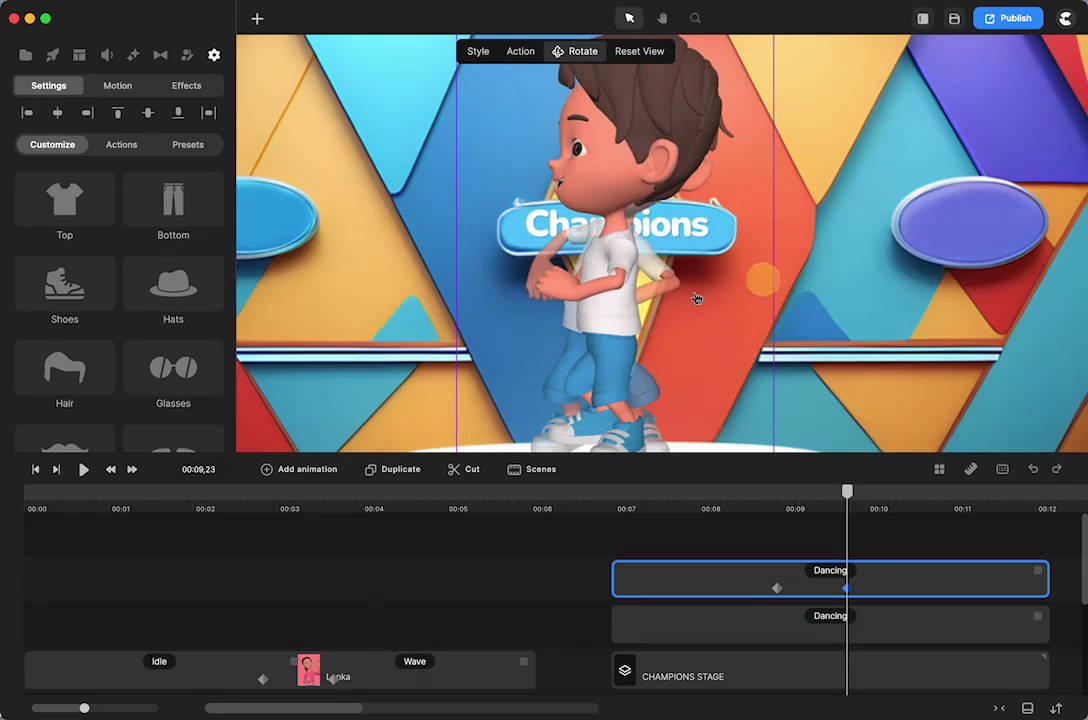
{"action": "mouse_move", "coordinate": [697, 298]}
{"action": "left_mouse_down"}
{"action": "mouse_move", "coordinate": [602, 316]}
{"action": "mouse_move", "coordinate": [660, 323]}
{"action": "mouse_move", "coordinate": [655, 290]}
{"action": "mouse_move", "coordinate": [666, 326]}
{"action": "left_mouse_up"}
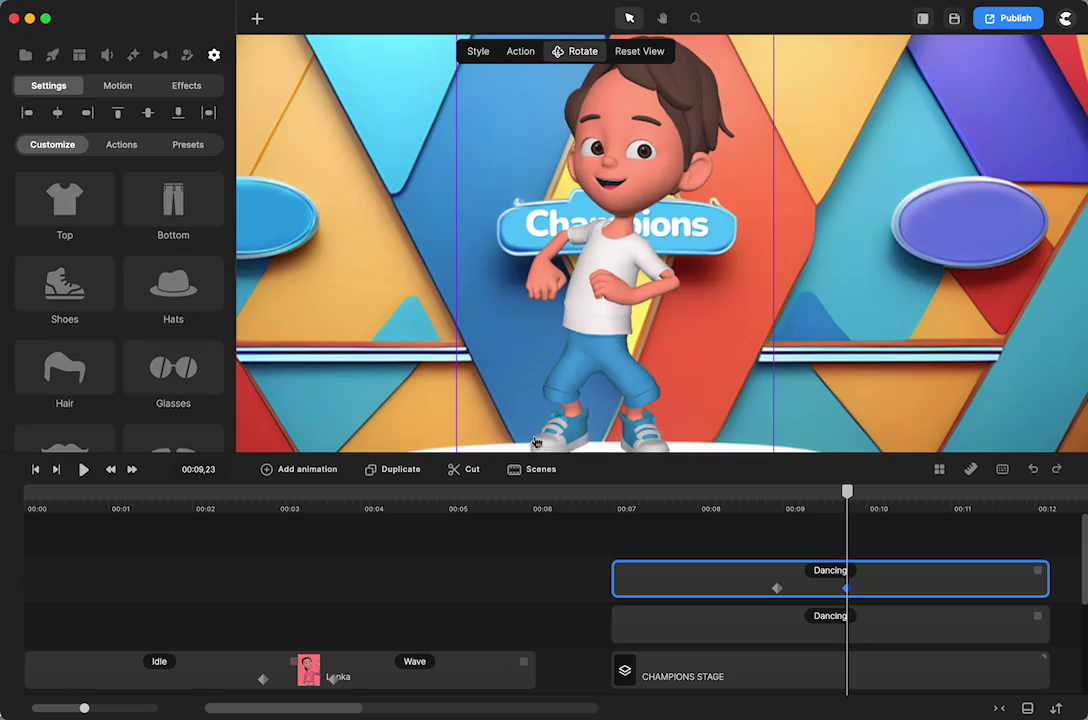
- Enlarge the stage preview and scrub back through the timeline to check the spin
{"action": "left_click_drag", "start_coordinate": [533, 455], "coordinate": [523, 568]}
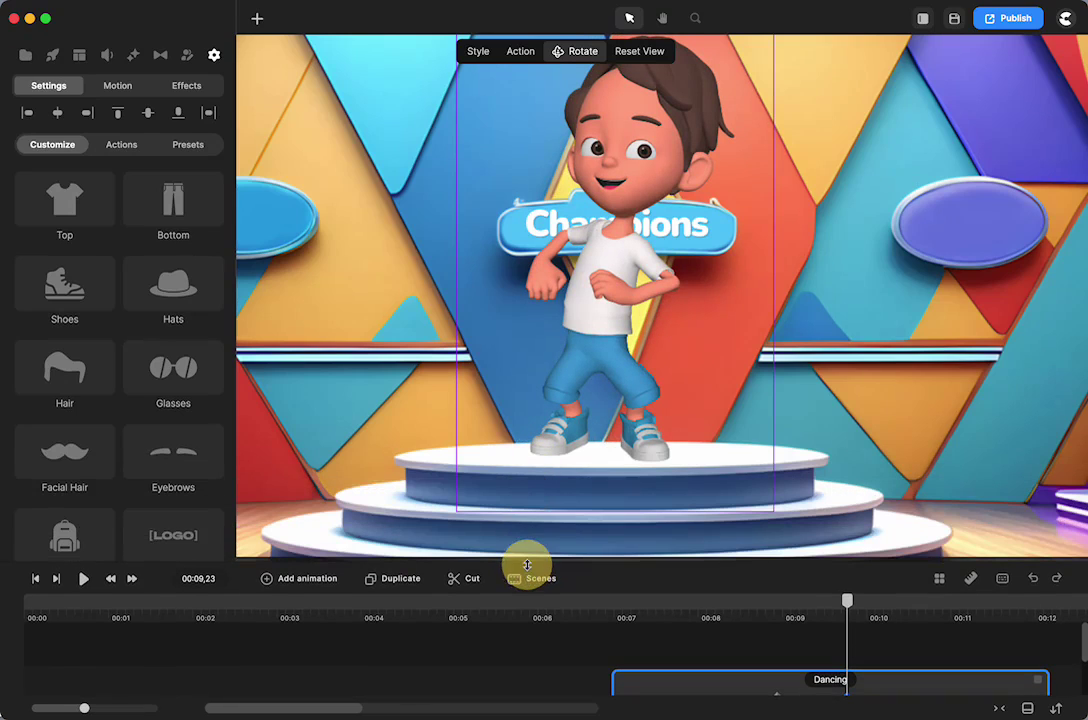
{"action": "scroll", "coordinate": [600, 344], "scroll_direction": "up", "scroll_amount": 3}
{"action": "scroll", "coordinate": [600, 344], "scroll_direction": "up", "scroll_amount": 2}
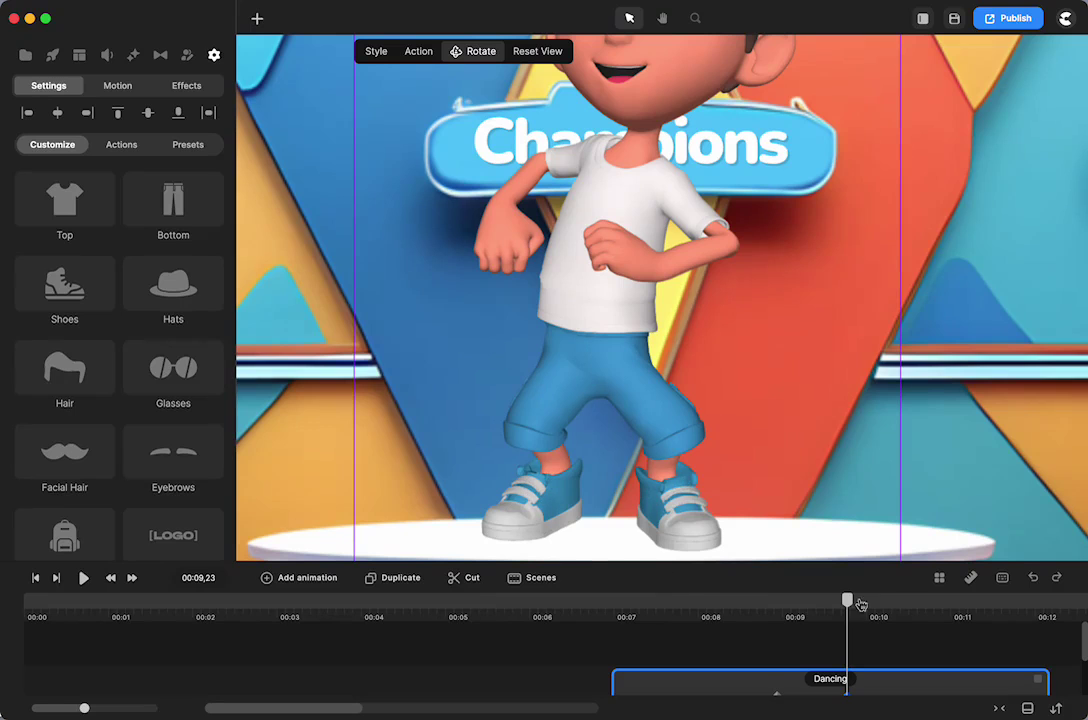
{"action": "left_click_drag", "start_coordinate": [847, 602], "coordinate": [772, 625]}
{"action": "scroll", "coordinate": [776, 670], "scroll_direction": "down", "scroll_amount": 1}
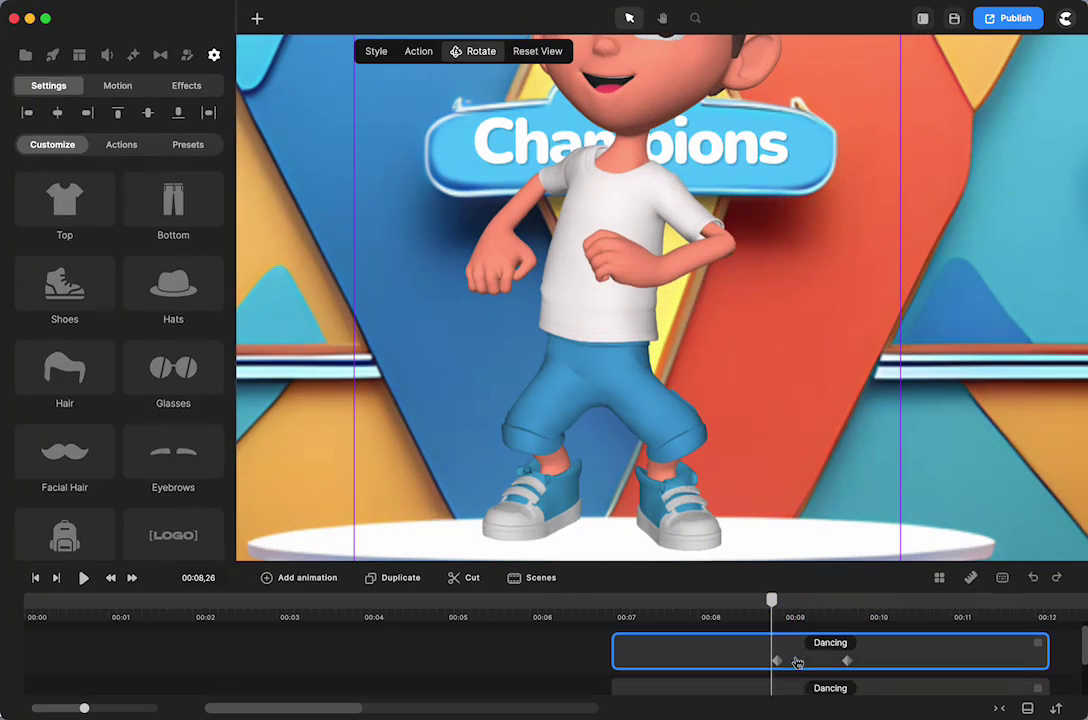
- Hide the second, duplicate Dancing clip
{"action": "left_click", "coordinate": [749, 681]}
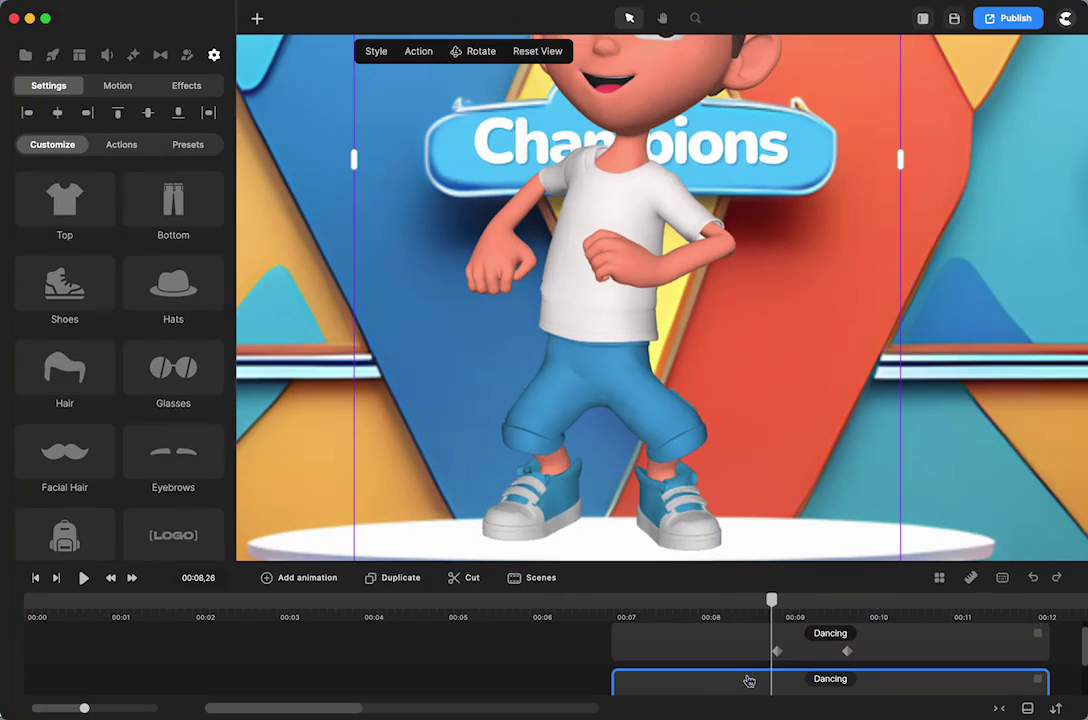
{"action": "right_click", "coordinate": [748, 687]}
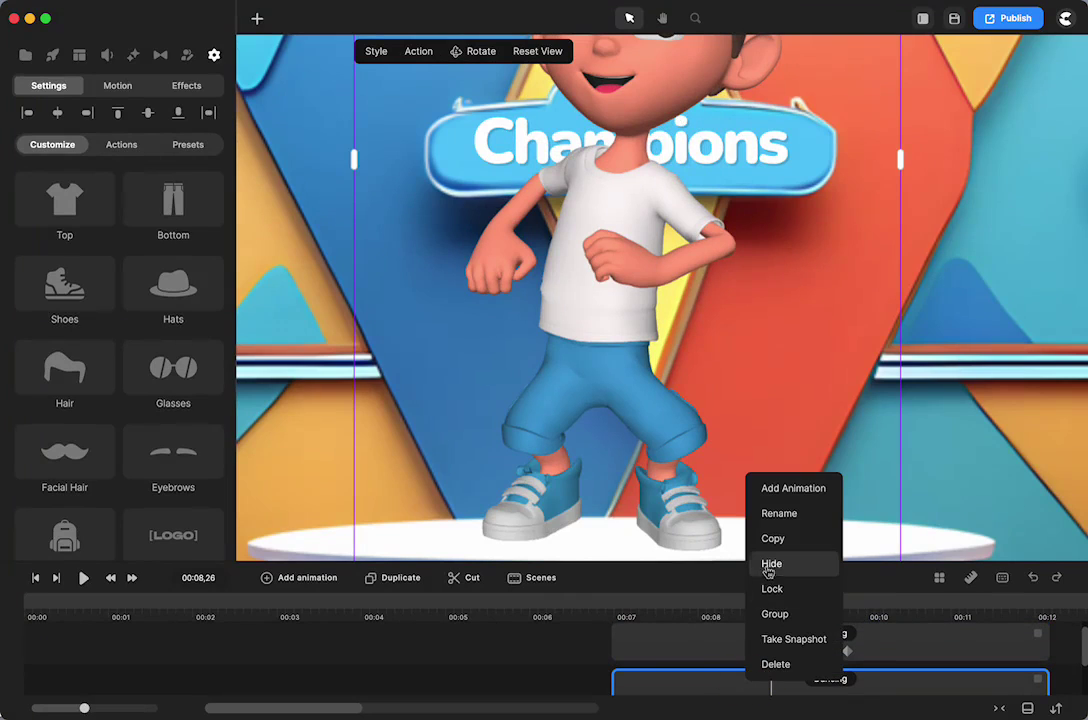
{"action": "left_click", "coordinate": [769, 565]}
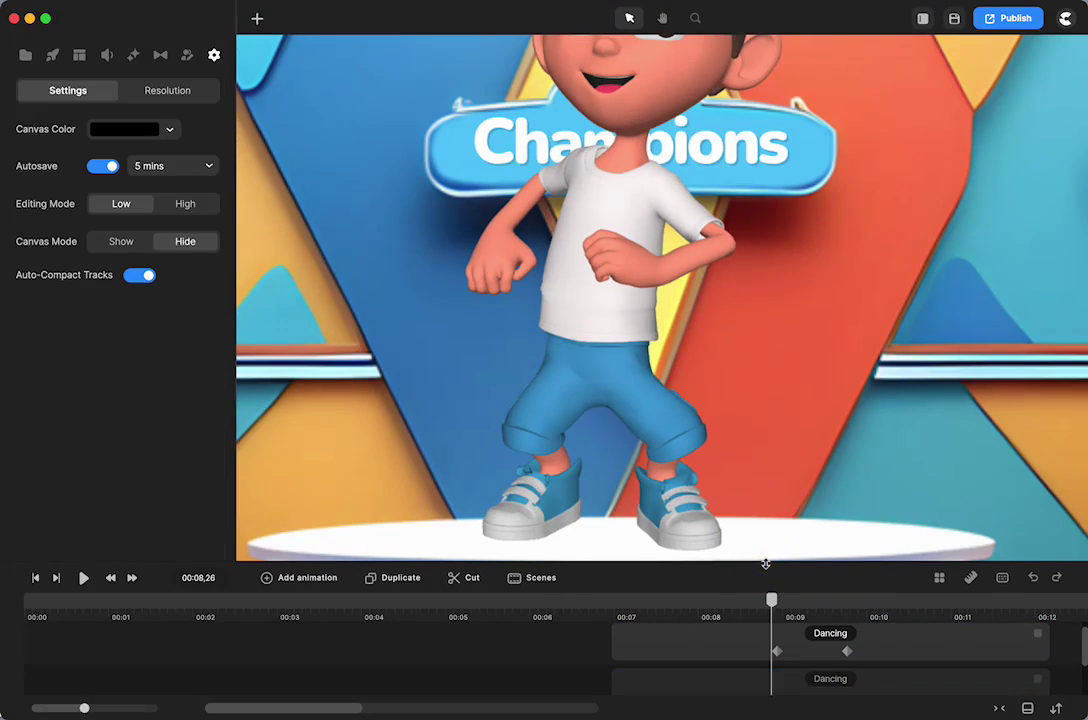
- Play the spin from 00:07,02, pause at 00:10,09, and return the playhead to 00:07,05
{"action": "left_click", "coordinate": [620, 603]}
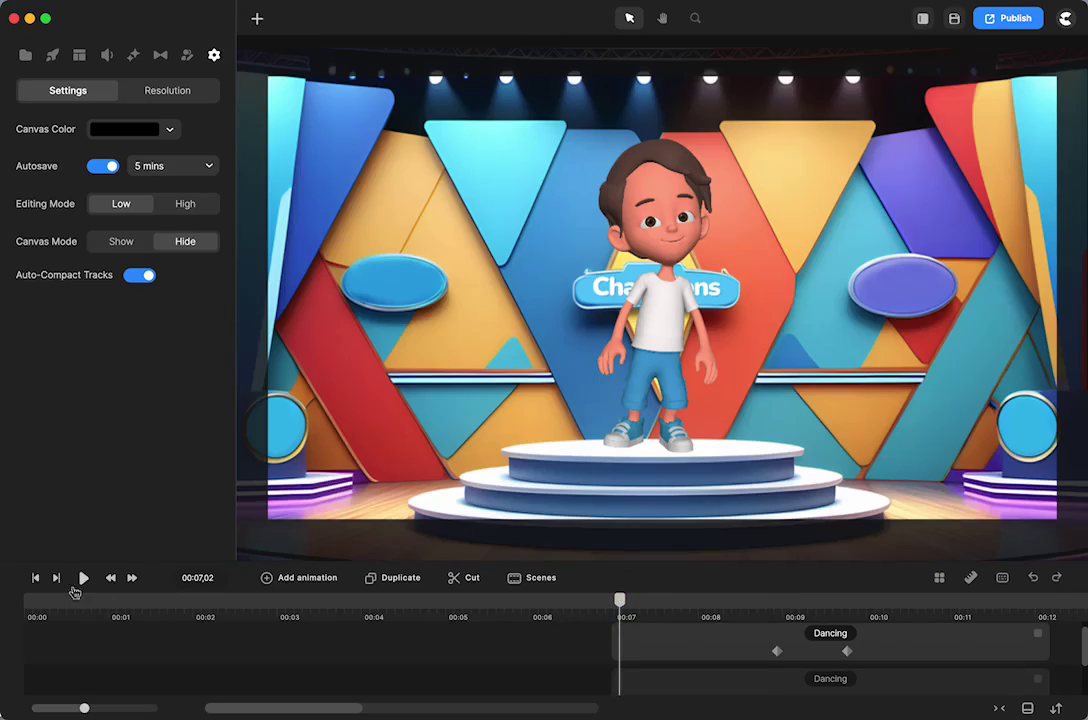
{"action": "left_click", "coordinate": [83, 578]}
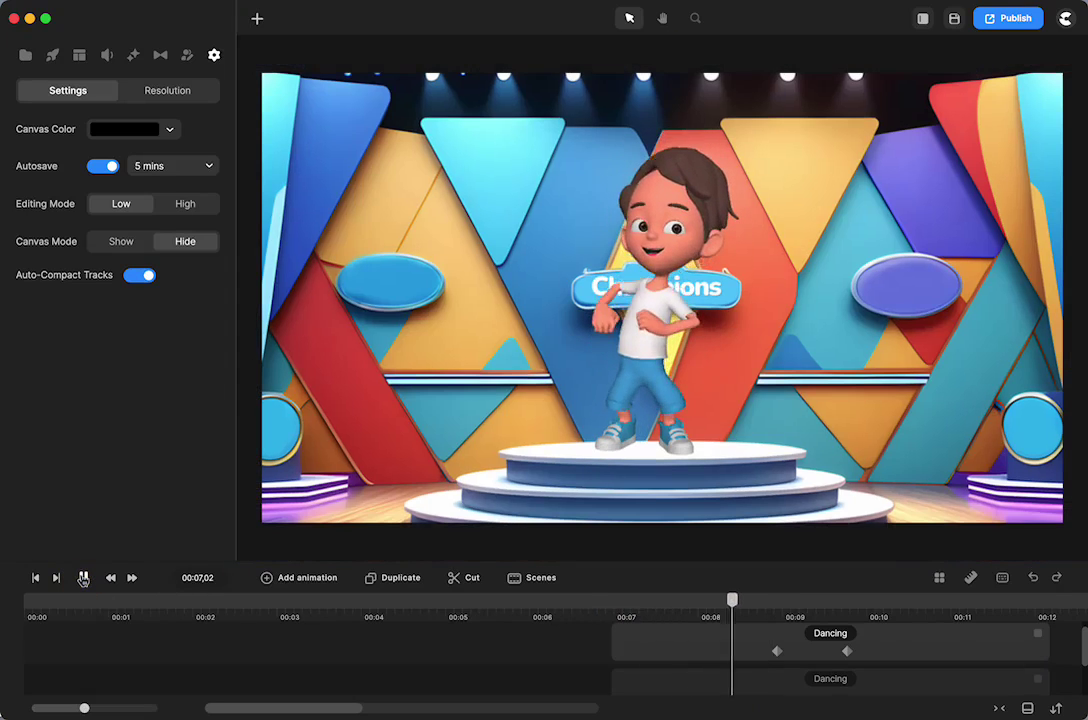
{"action": "left_click", "coordinate": [83, 578]}
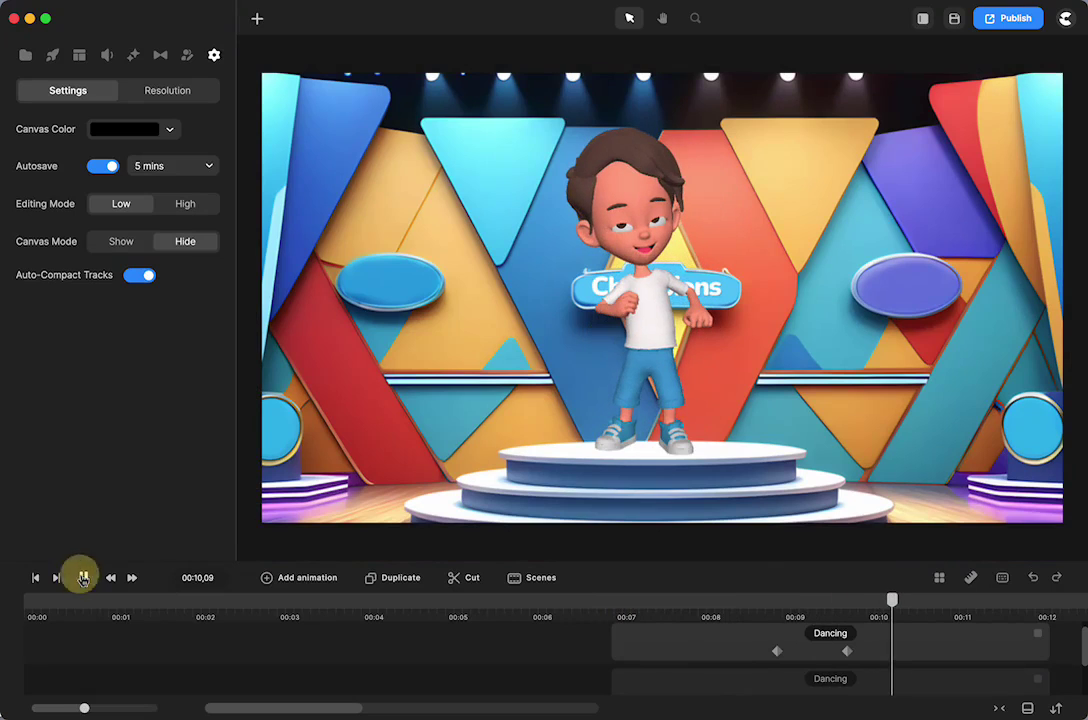
{"action": "left_click", "coordinate": [827, 650]}
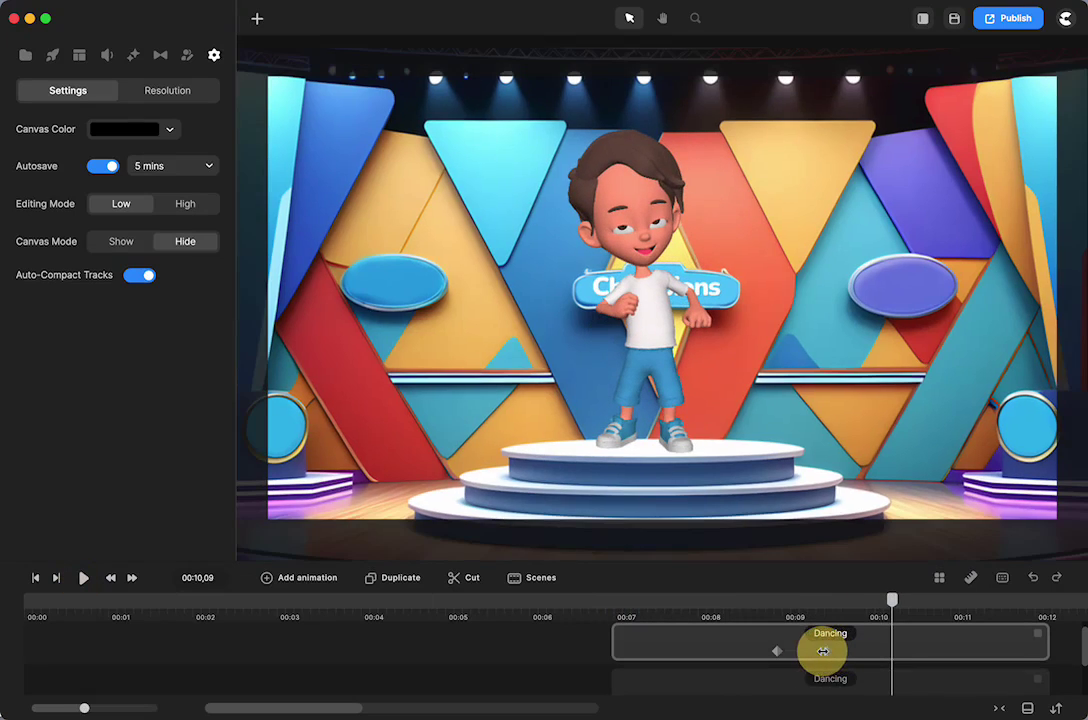
{"action": "left_click", "coordinate": [627, 610]}
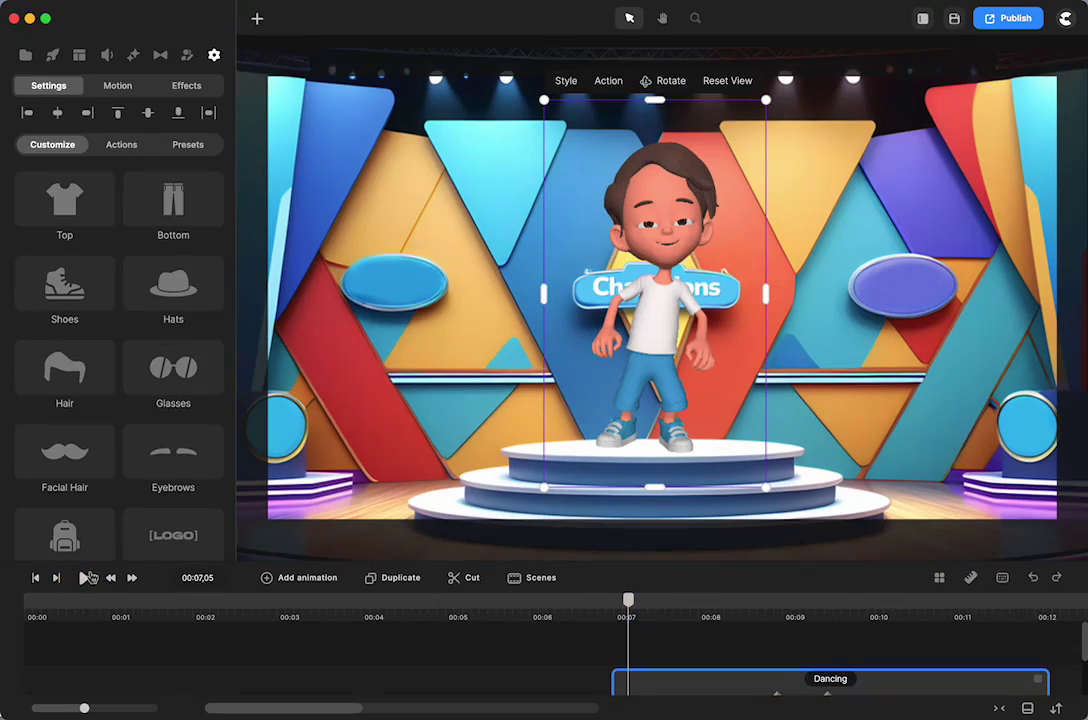
- Replay from 00:07,05, pause at 00:10,19, and scrub back to about 00:08,18
{"action": "left_click", "coordinate": [83, 578]}
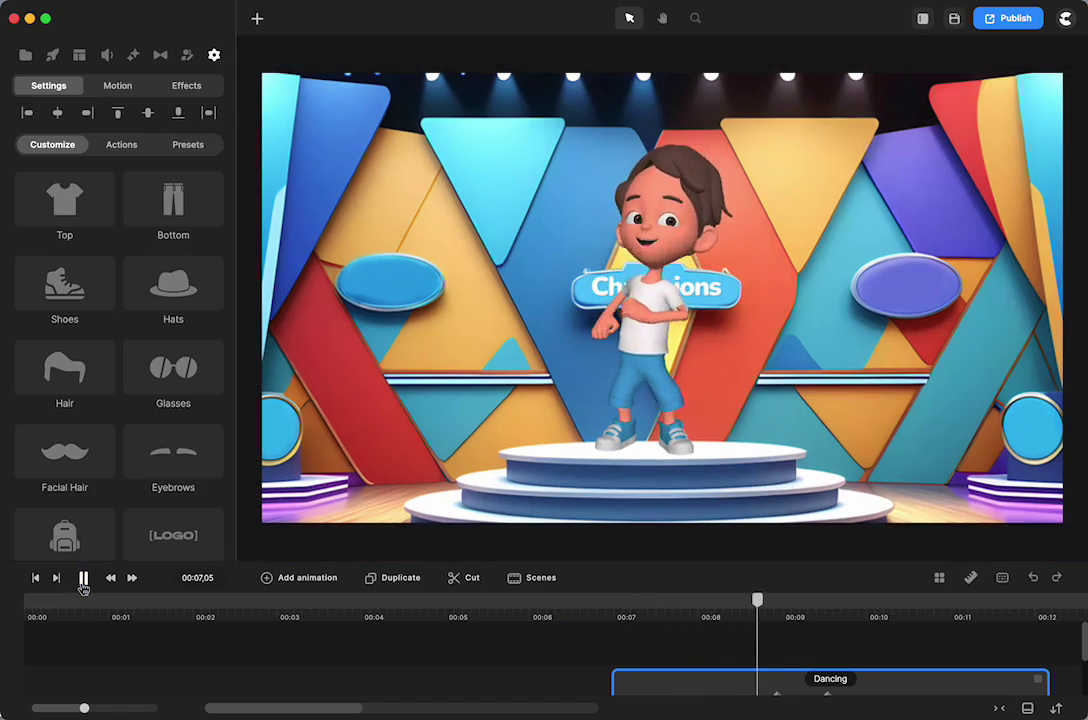
{"action": "left_click", "coordinate": [82, 579]}
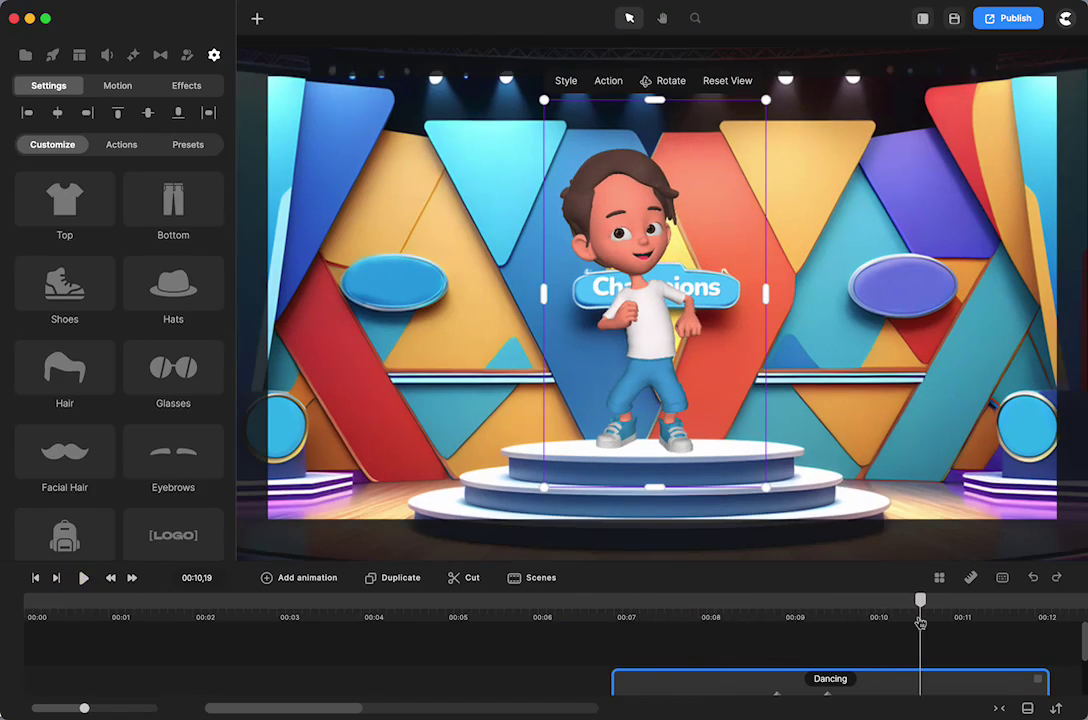
{"action": "left_click_drag", "start_coordinate": [920, 622], "coordinate": [831, 675]}
{"action": "scroll", "coordinate": [809, 697], "scroll_direction": "down", "scroll_amount": 1}
- Move both spin keyframes slightly later, then scrub to check and return to 00:07,03
{"action": "left_click", "coordinate": [783, 605]}
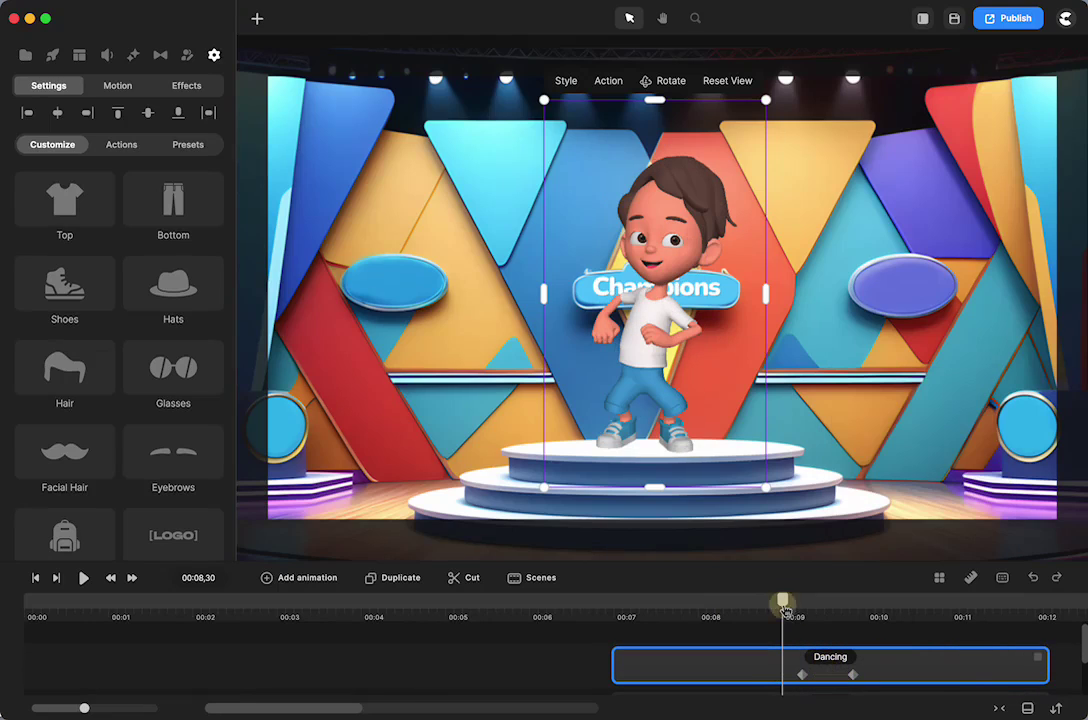
{"action": "left_click_drag", "start_coordinate": [785, 610], "coordinate": [741, 666]}
{"action": "scroll", "coordinate": [695, 660], "scroll_direction": "down", "scroll_amount": 1}
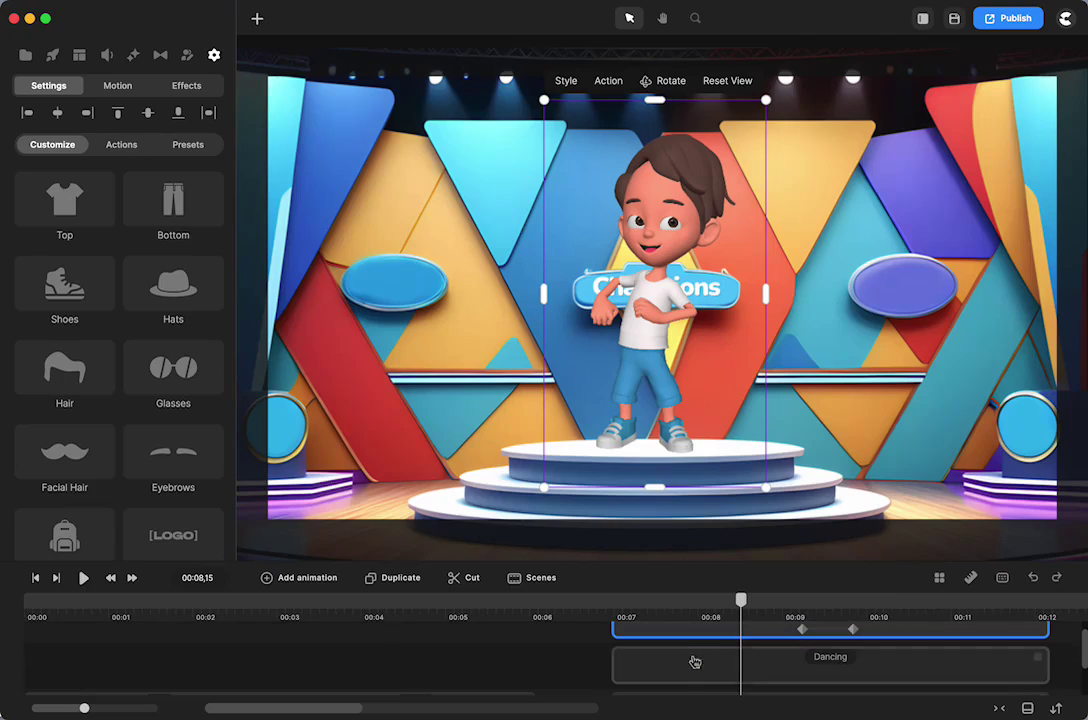
{"action": "left_click", "coordinate": [695, 664]}
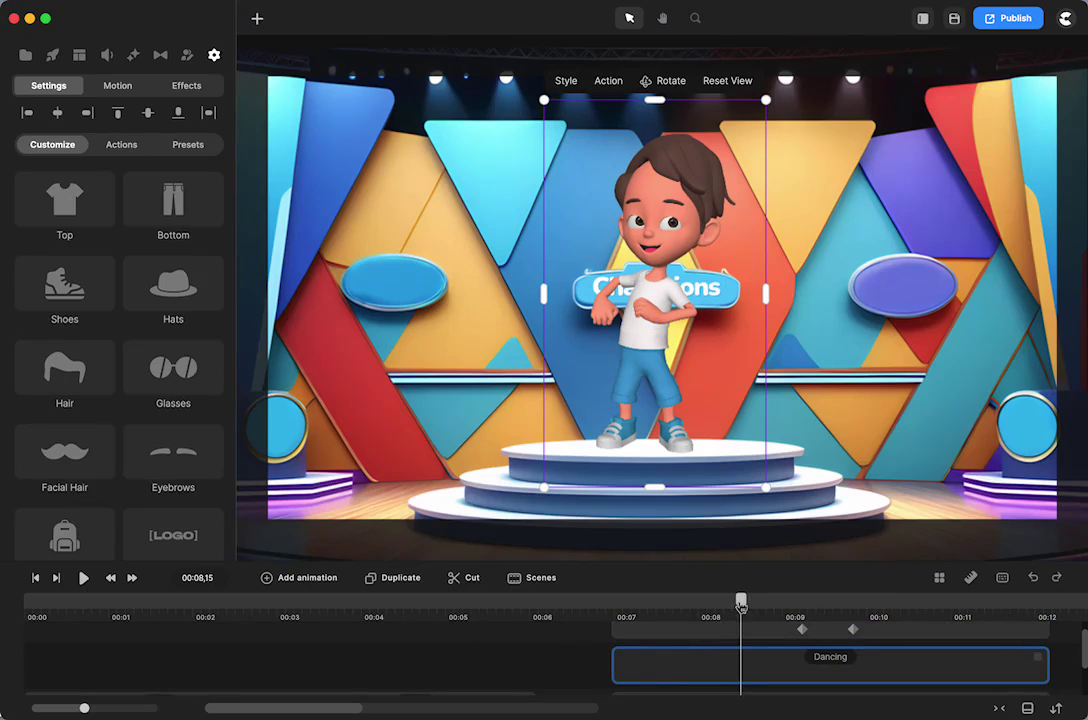
{"action": "left_click_drag", "start_coordinate": [741, 605], "coordinate": [1044, 602]}
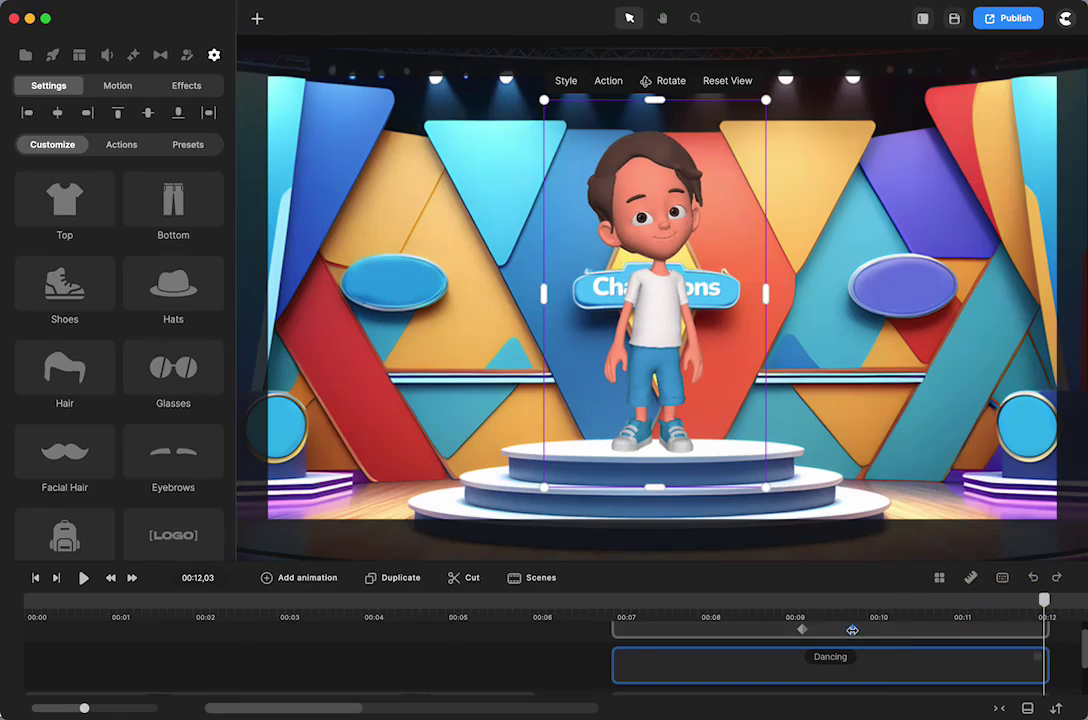
{"action": "left_click", "coordinate": [852, 630]}
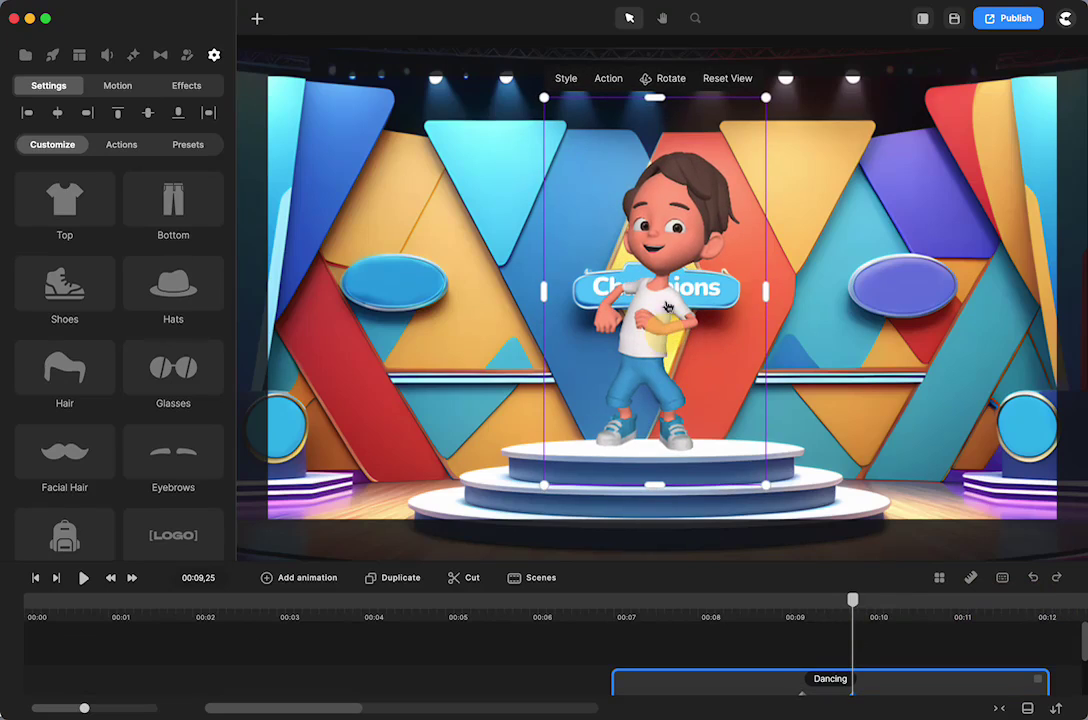
{"action": "left_click", "coordinate": [667, 78]}
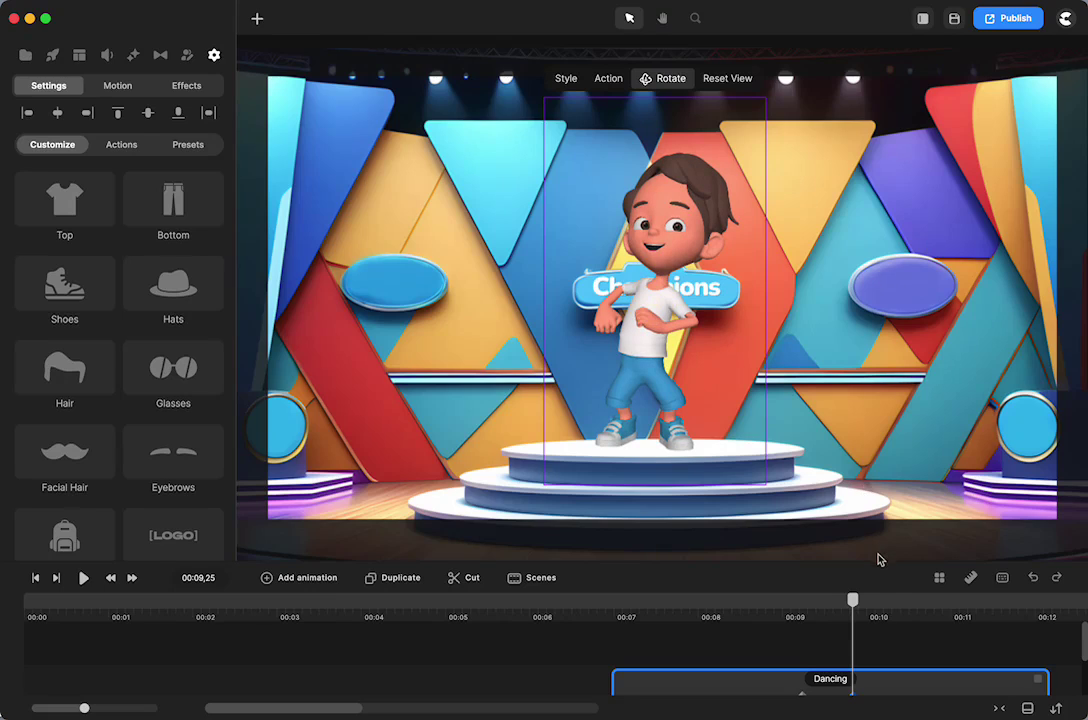
{"action": "mouse_move", "coordinate": [856, 605]}
{"action": "left_mouse_down"}
{"action": "mouse_move", "coordinate": [1047, 604]}
{"action": "mouse_move", "coordinate": [920, 606]}
{"action": "mouse_move", "coordinate": [856, 630]}
{"action": "left_mouse_up"}
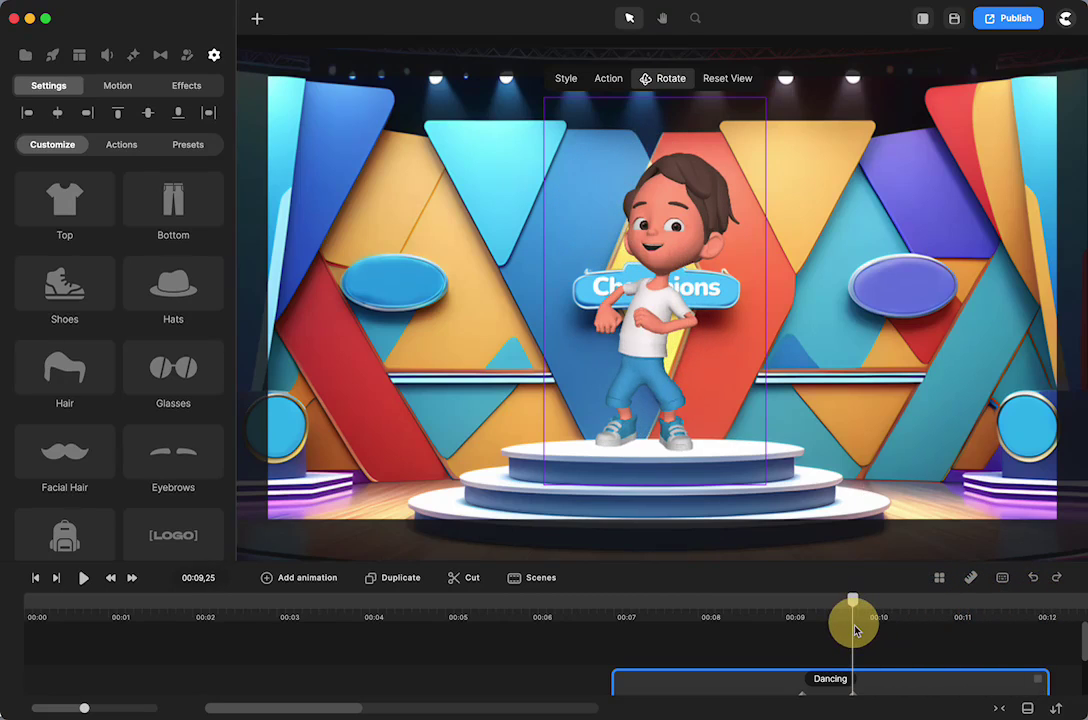